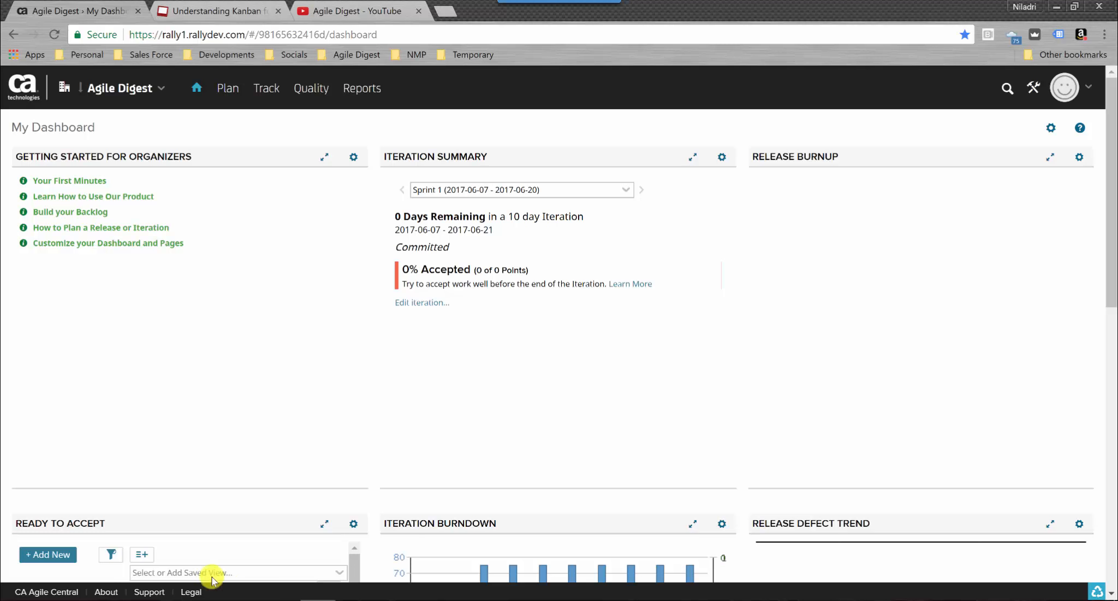
Step: Open the setup page of Agile Digest's parent project and display its list of child projects
left_click(163, 89)
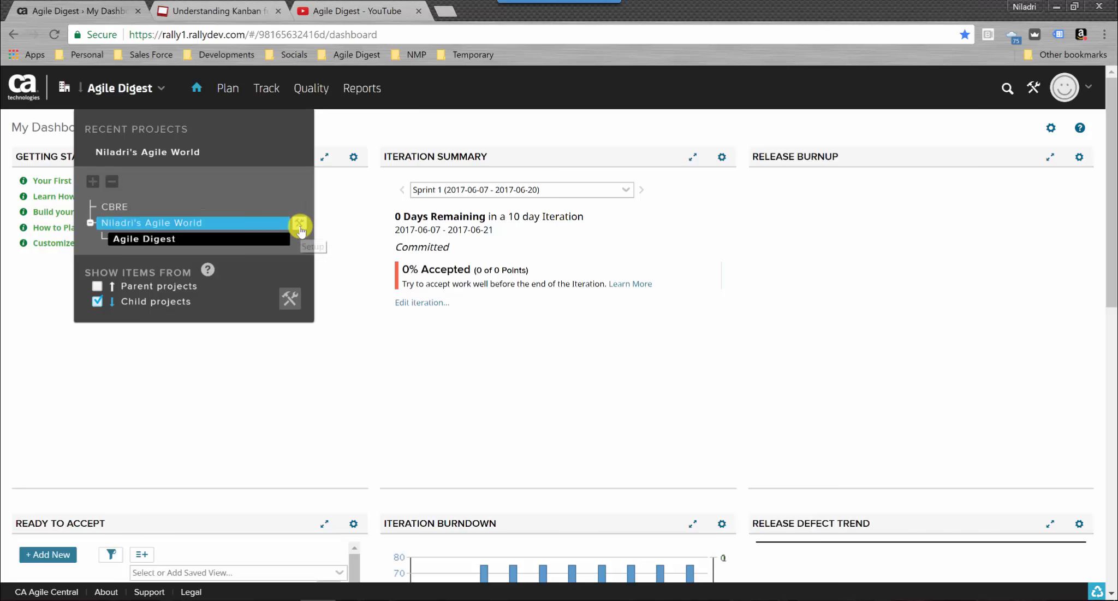
left_click(299, 224)
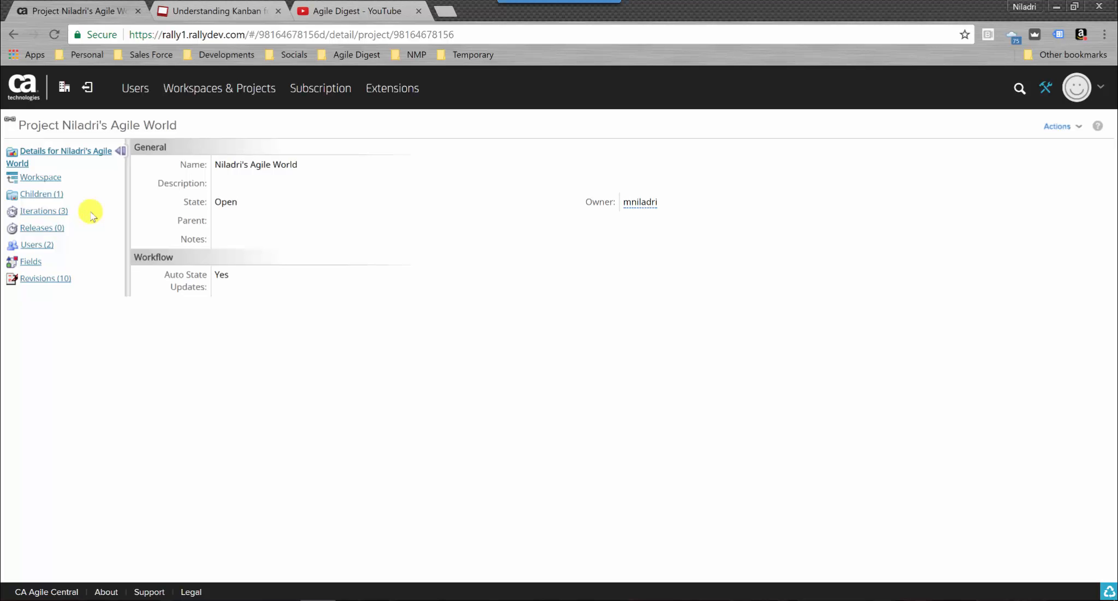
left_click(39, 196)
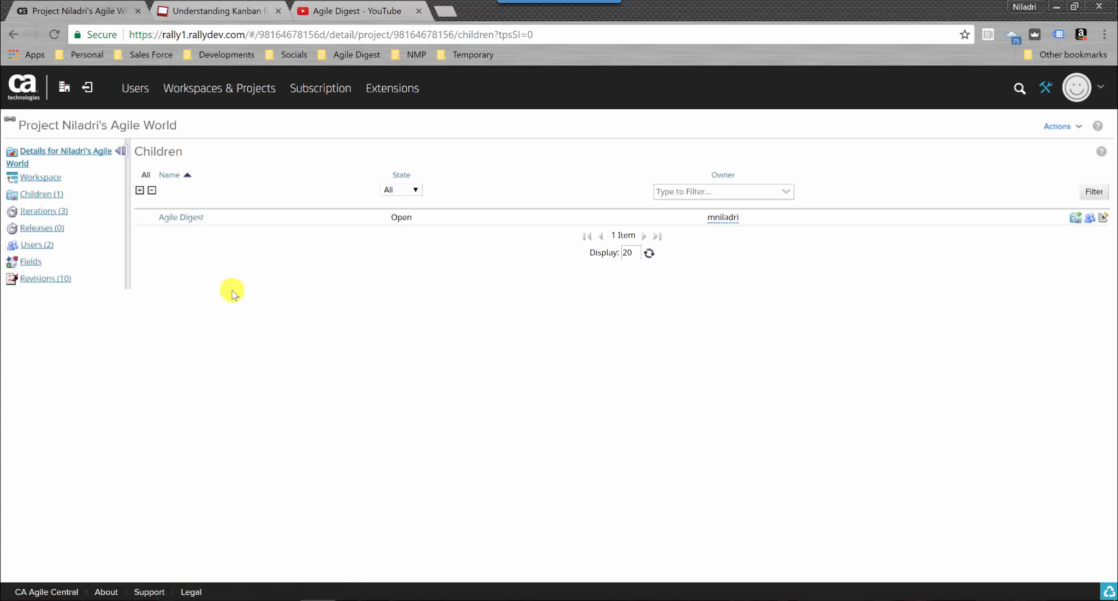
Step: Create a new project named Kanban Demo, leaving its other options at their defaults, and save it
left_click(1075, 127)
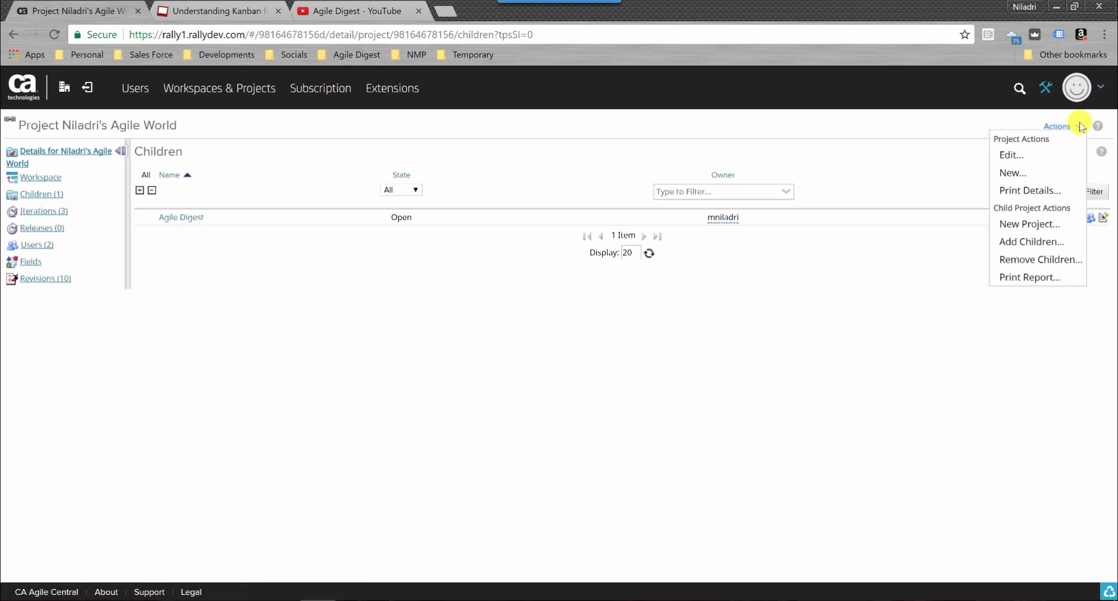
left_click(1029, 174)
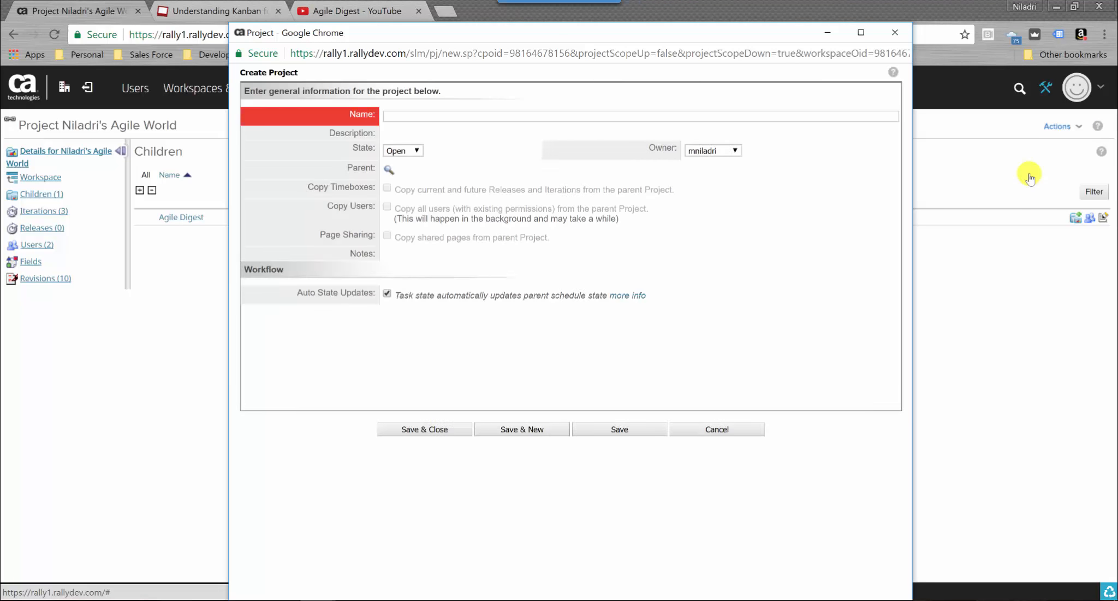
left_click(504, 117)
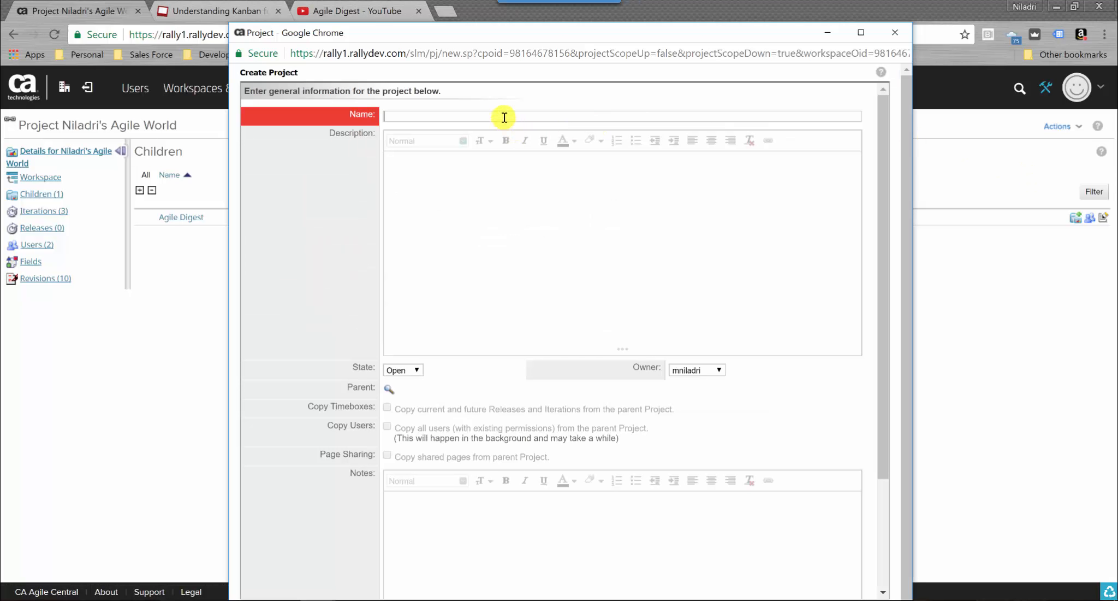
type("Kanban Demo")
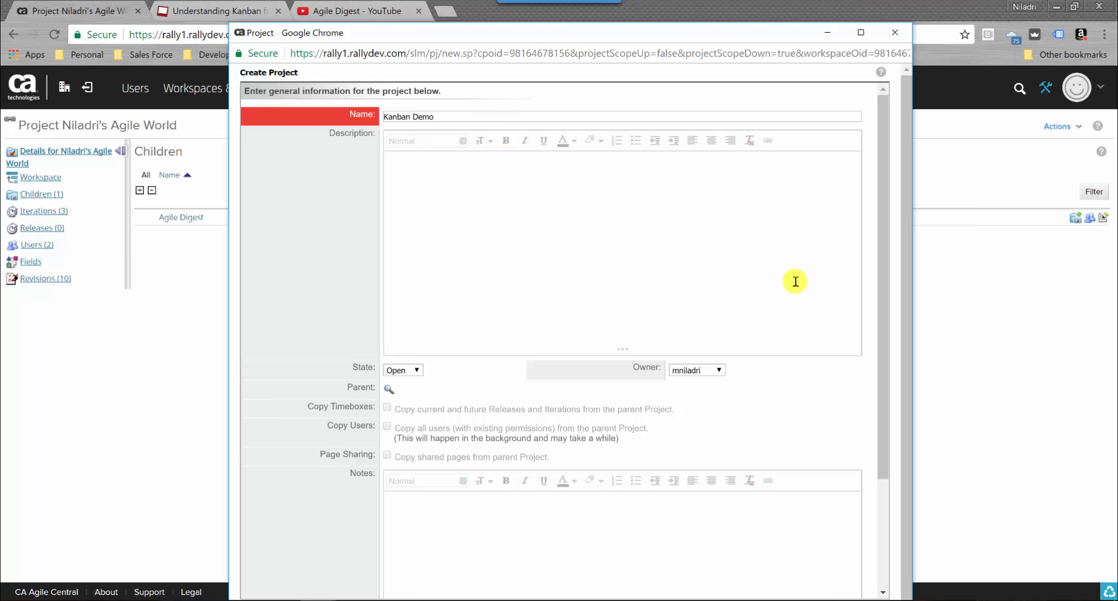
left_click_drag(882, 202, 884, 355)
left_click_drag(453, 32, 440, 2)
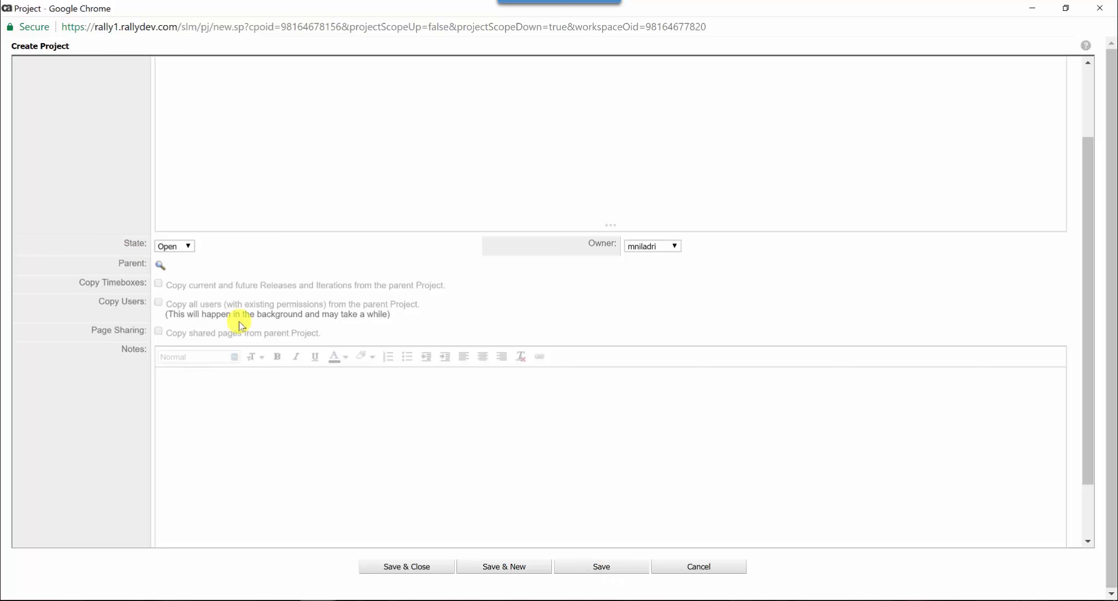
left_click(601, 567)
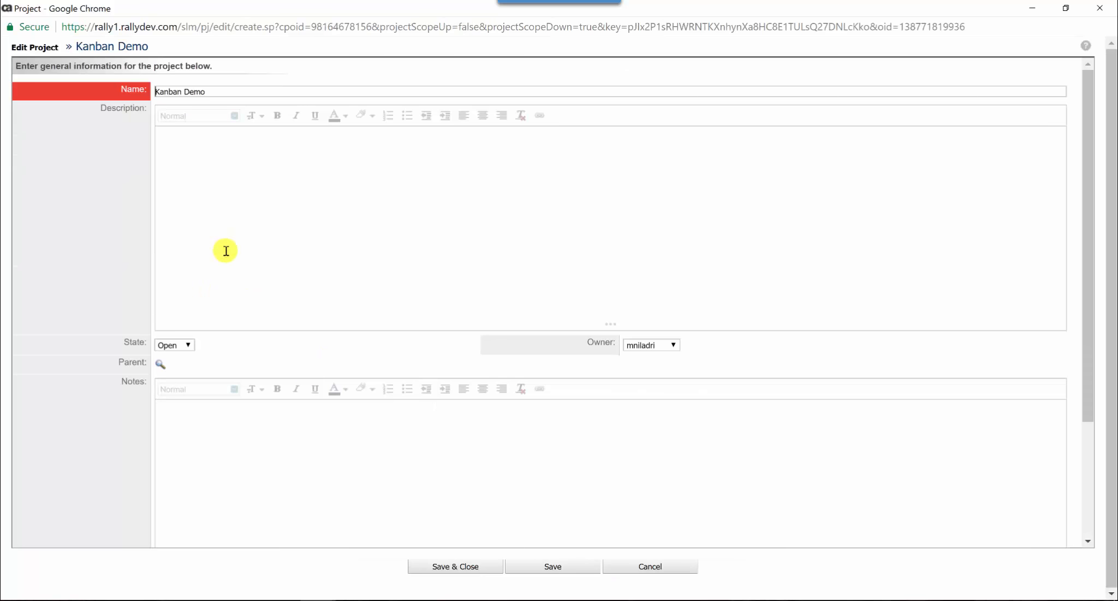
Step: Review the saved Kanban Demo project form, save and close it, and reload the child project list
scroll(228, 252, "down", 3)
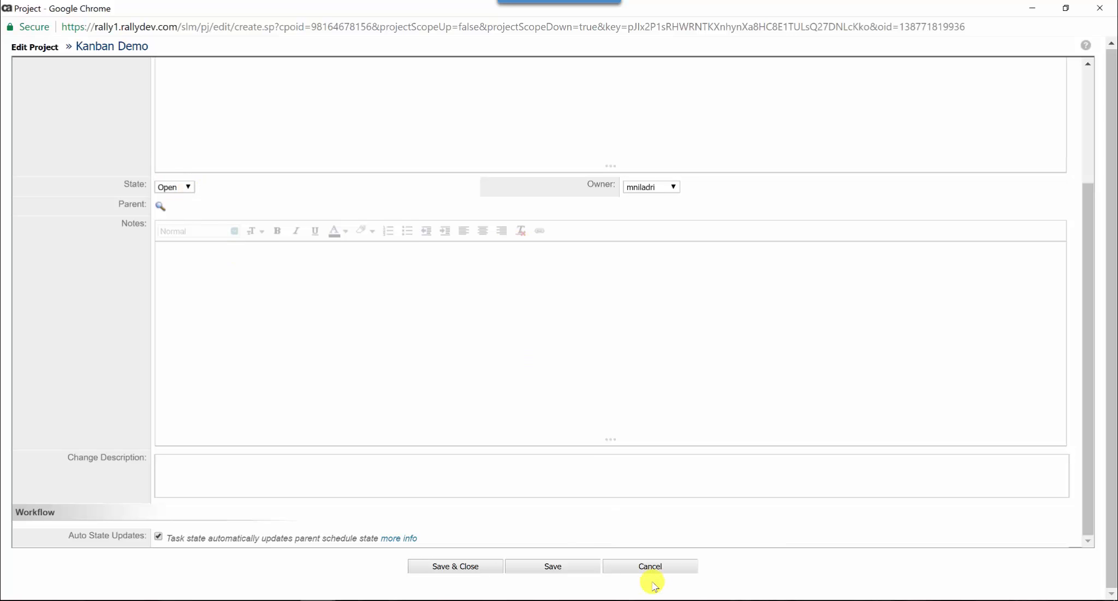
left_click(431, 566)
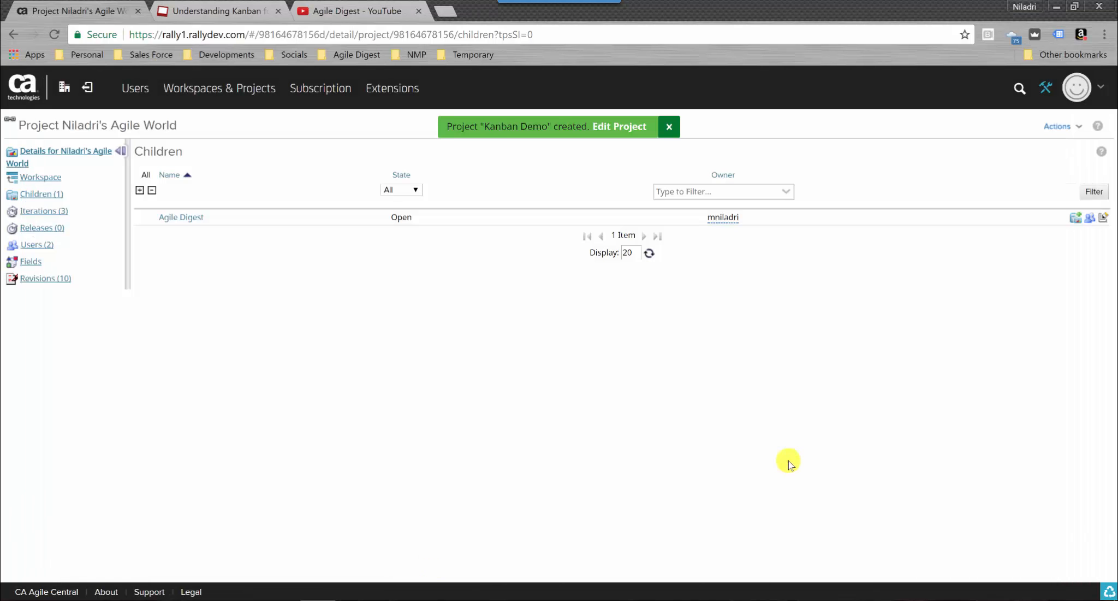
left_click(54, 36)
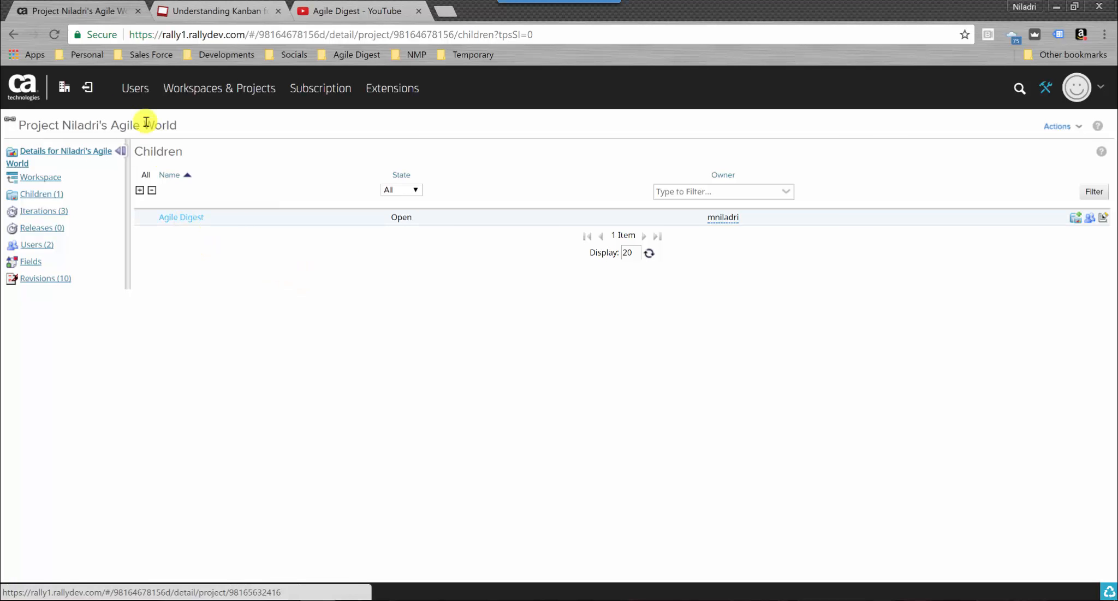
Step: Leave the setup area and switch the dashboard to the Kanban Demo project
left_click(87, 86)
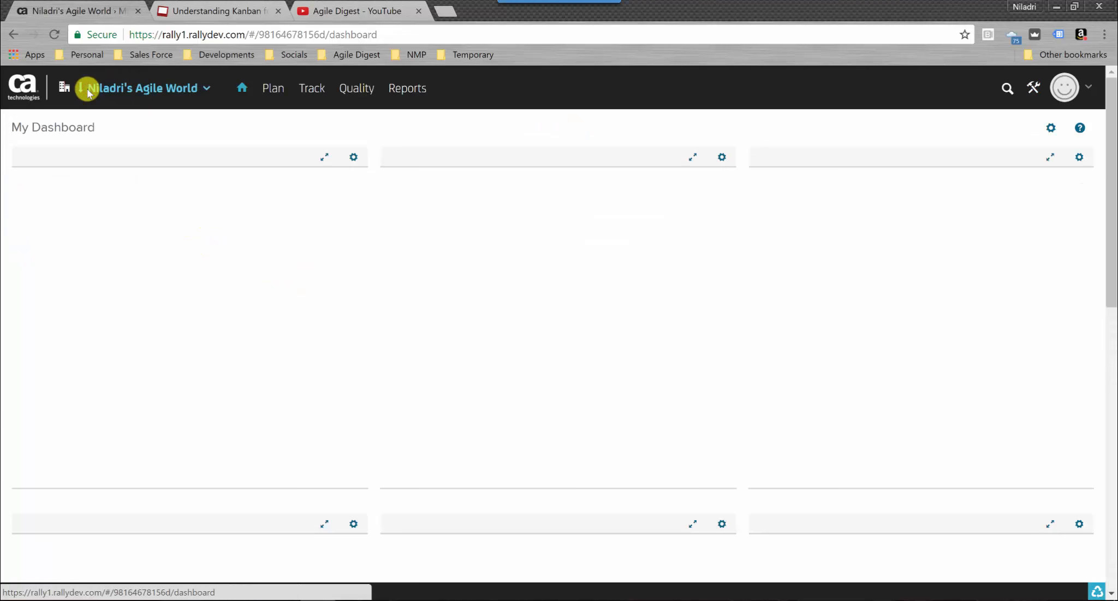
left_click(206, 92)
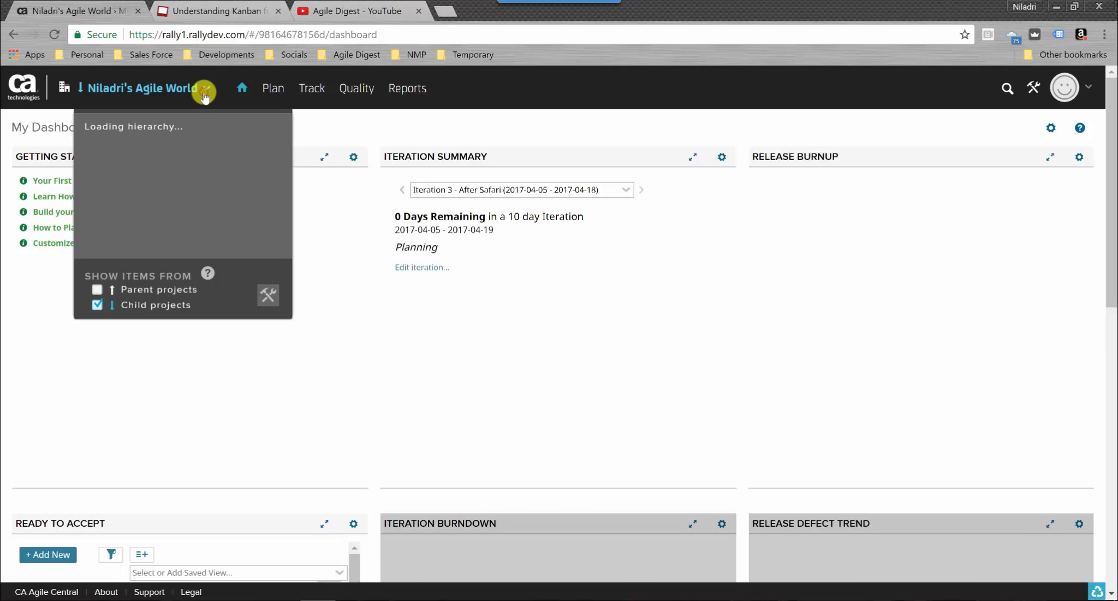
left_click(116, 223)
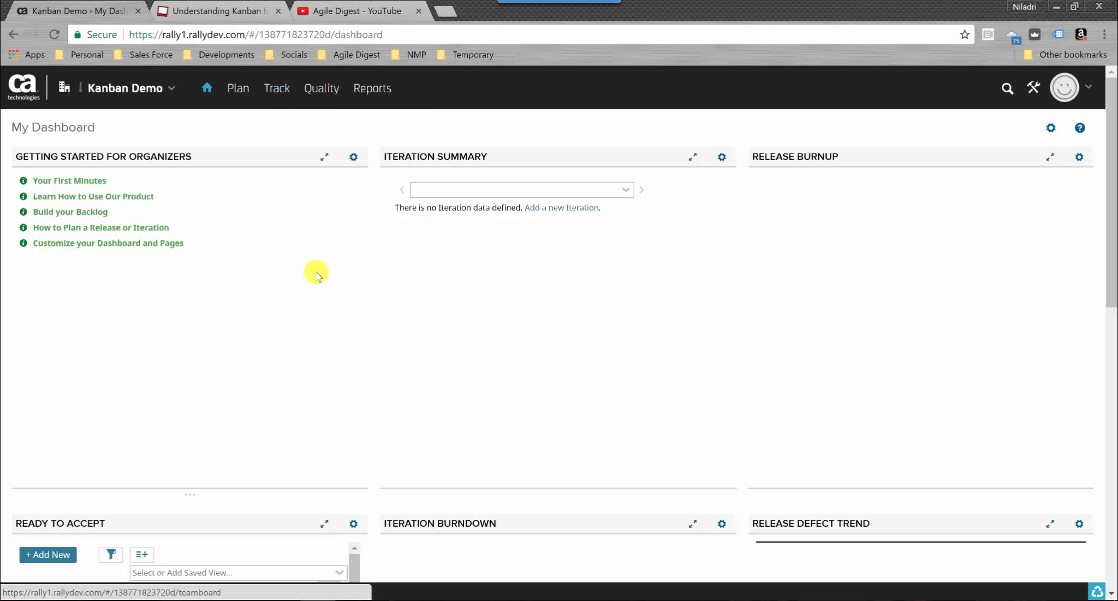
Step: Open the Kanban Demo project's Team Board and bring up its flow state configuration
left_click(276, 91)
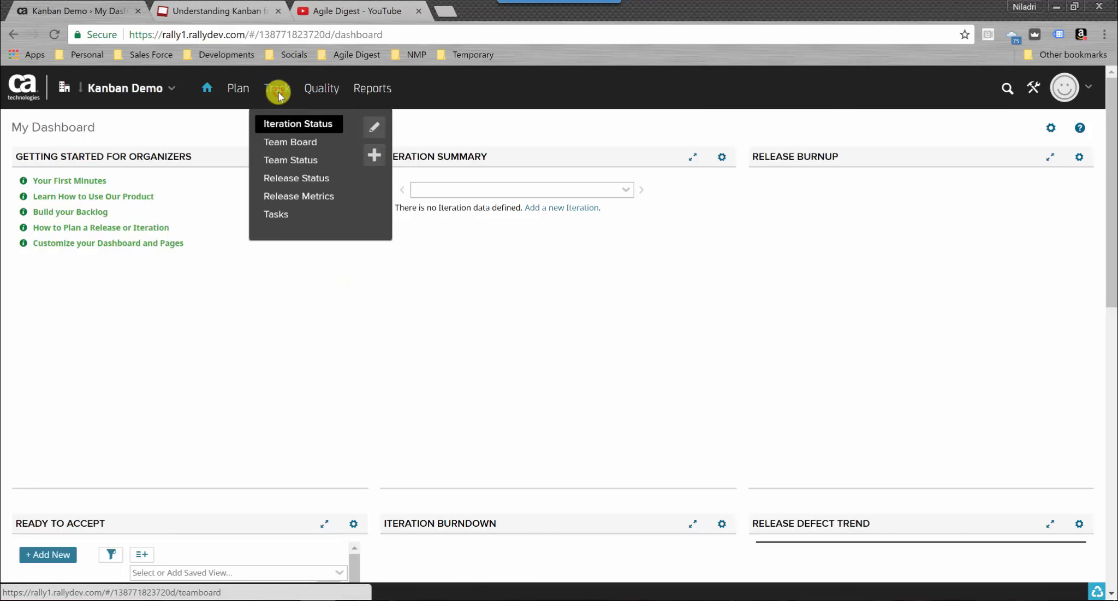
left_click(292, 145)
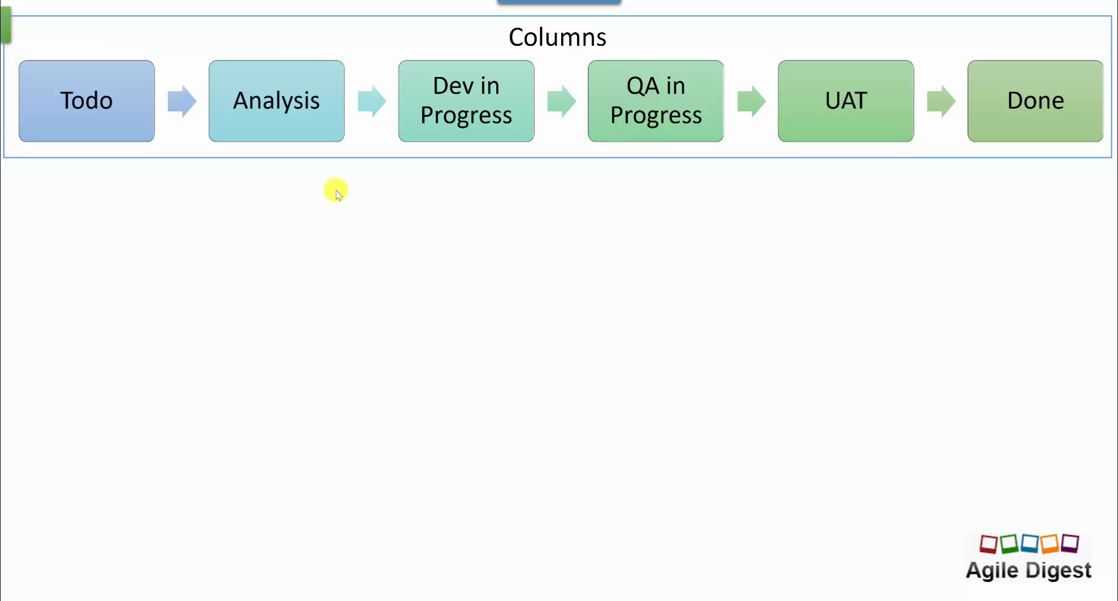
key("alt+Tab")
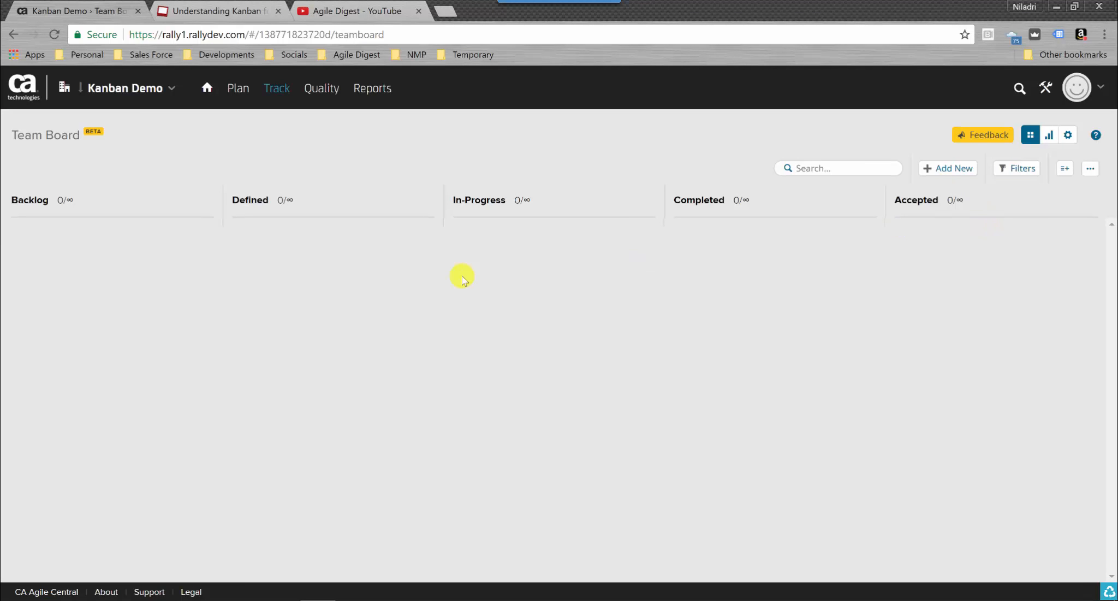
left_click(269, 92)
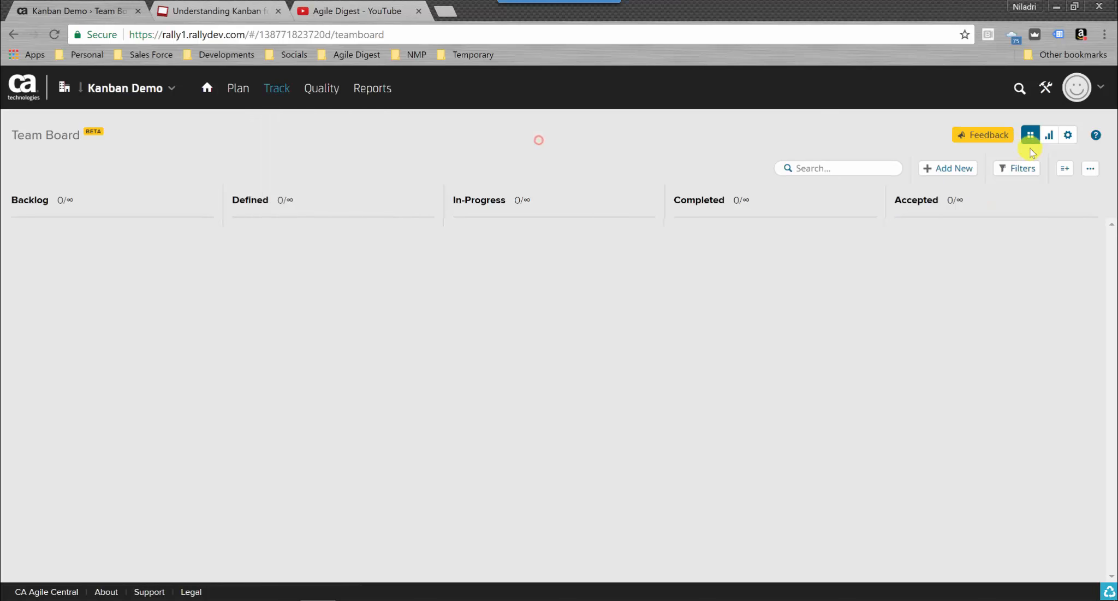
left_click(1068, 135)
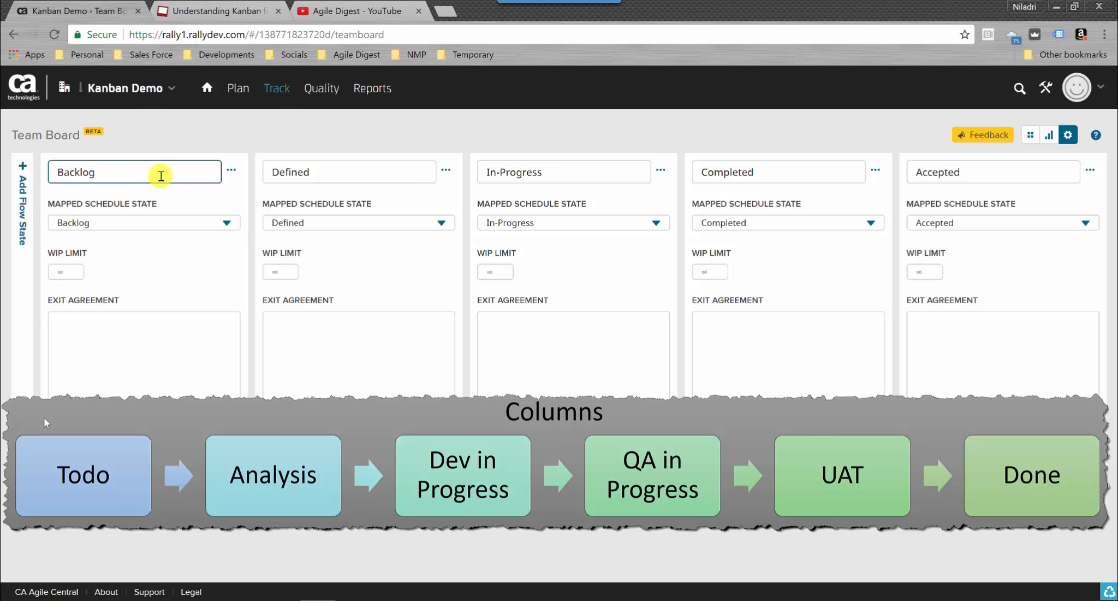
Step: Rename the first flow state to Todo and the second one to Analysis
left_click(183, 225)
left_click_drag(115, 172, 13, 180)
type("Todo")
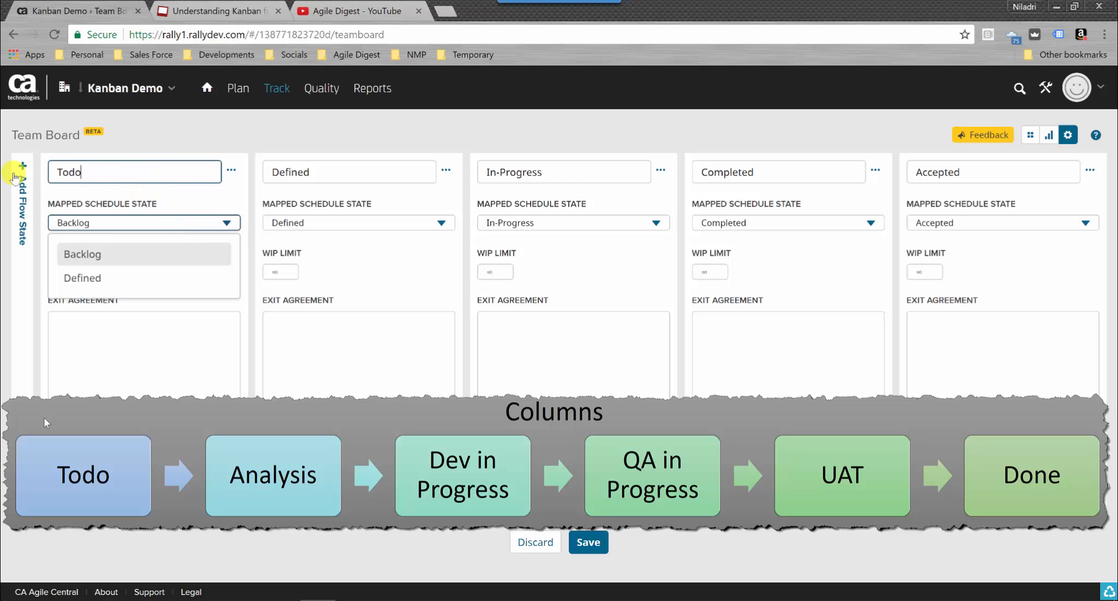
left_click(321, 174)
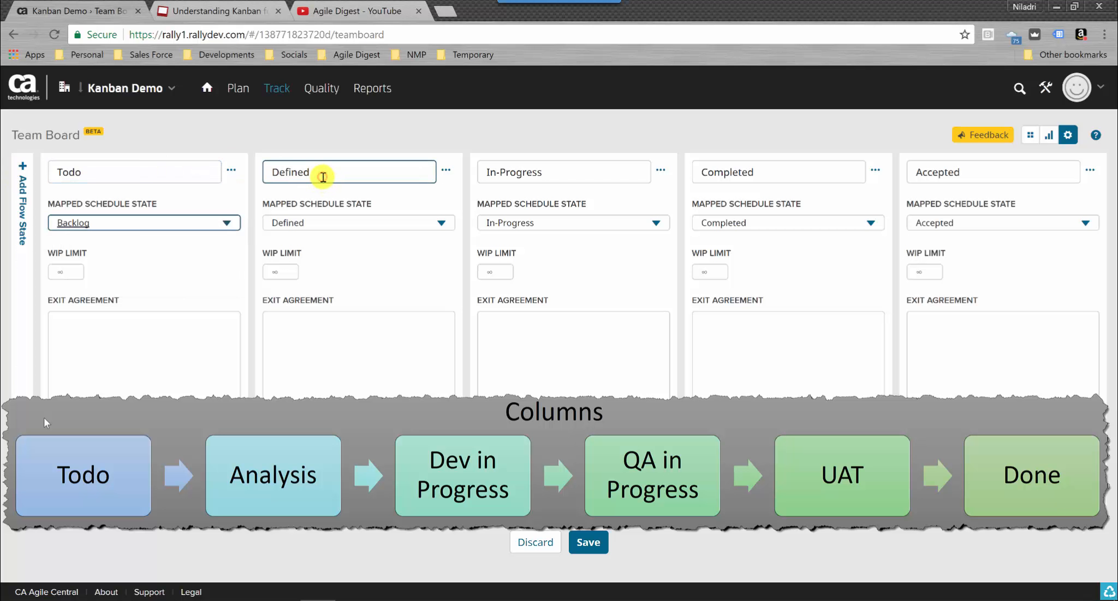
left_click_drag(321, 174, 244, 169)
type("A")
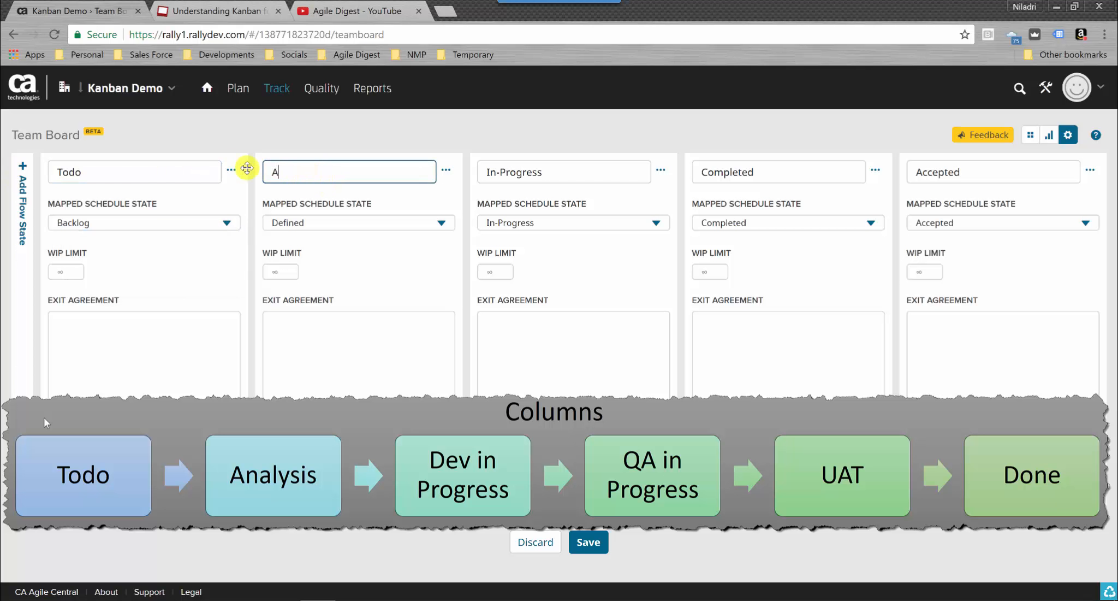
type("nalysis")
Step: Rename the third flow state to Dev in Progress and the fourth one to QA in Progress
left_click(539, 171)
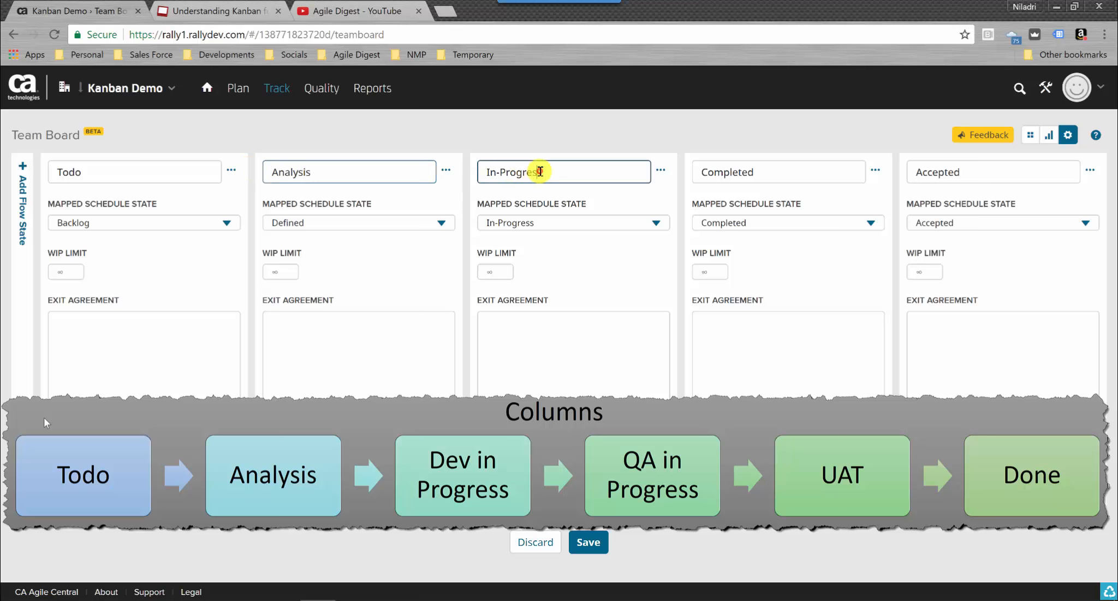
triple_click(540, 171)
type("D")
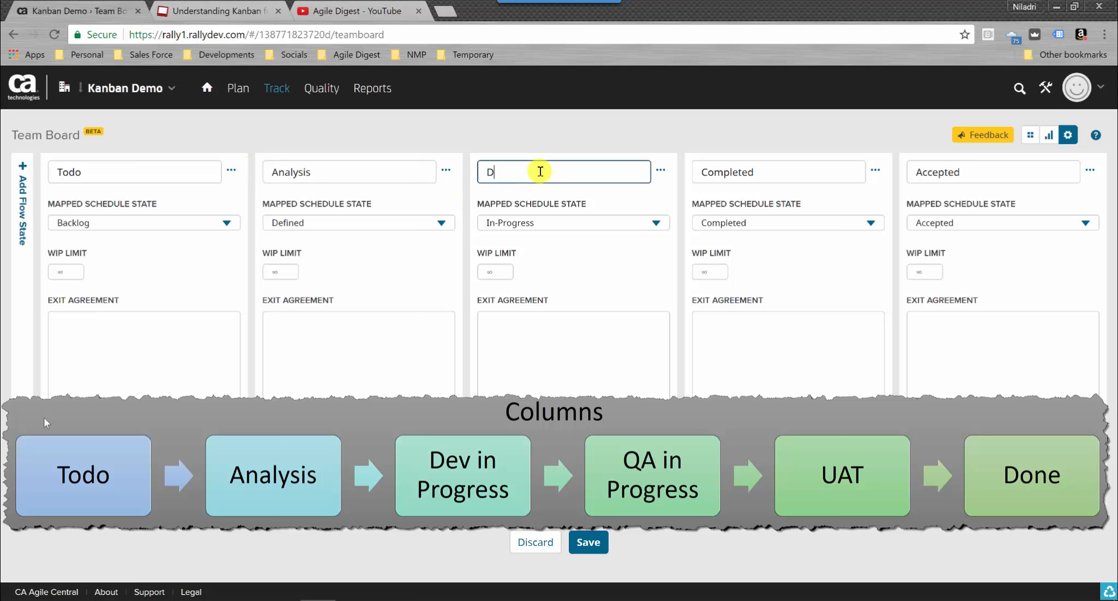
type("ev in Pro")
left_click(739, 173)
double_click(740, 173)
type("QA in Progress")
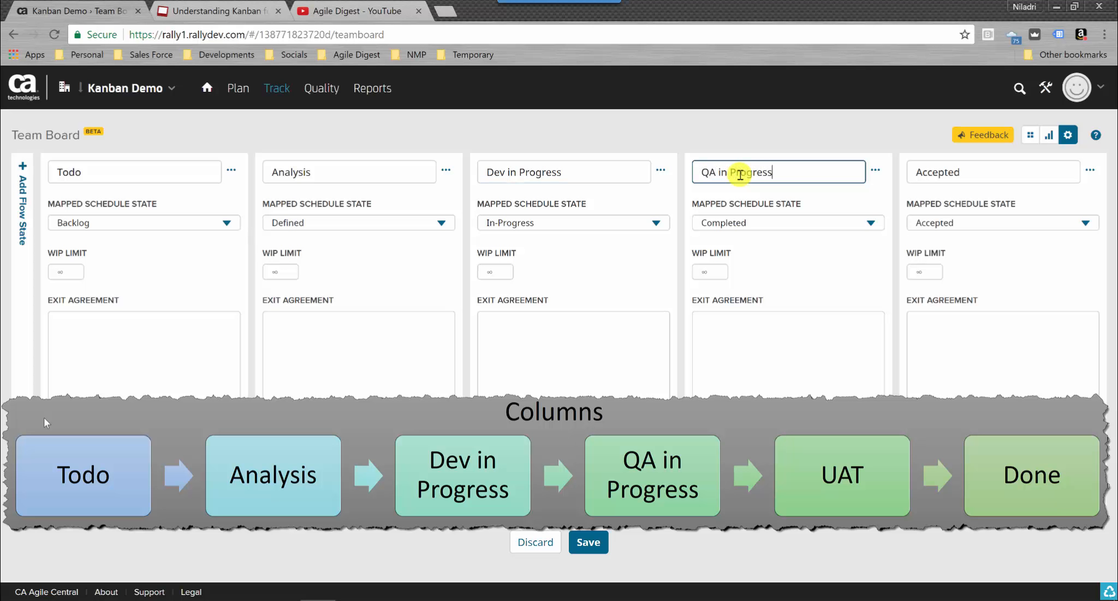
Step: Rename the fifth flow state to UAT
left_click(969, 174)
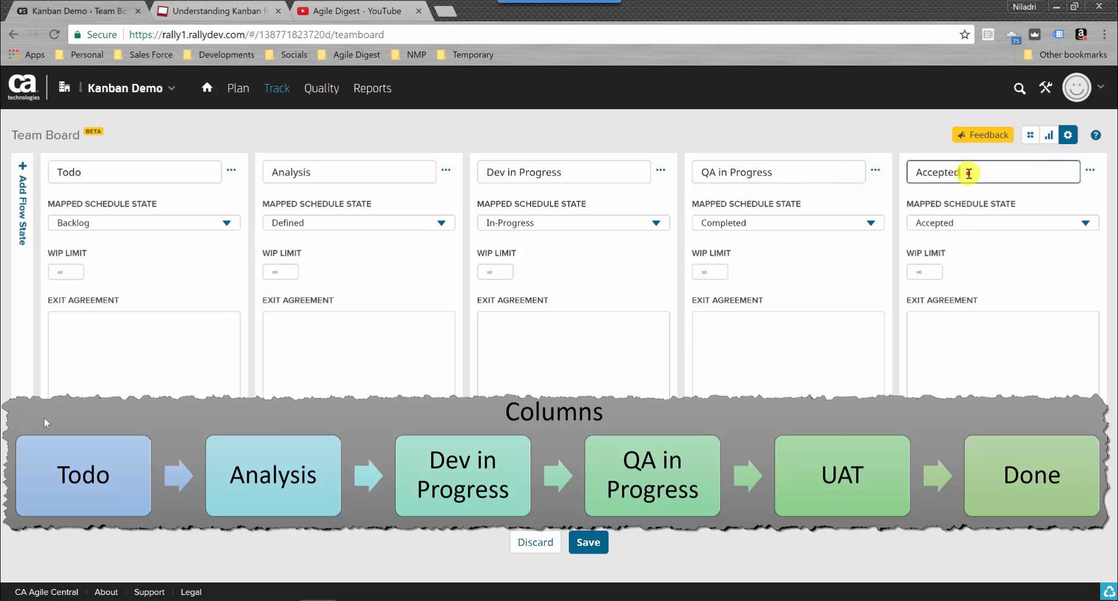
left_click_drag(969, 174, 891, 167)
type("UAR")
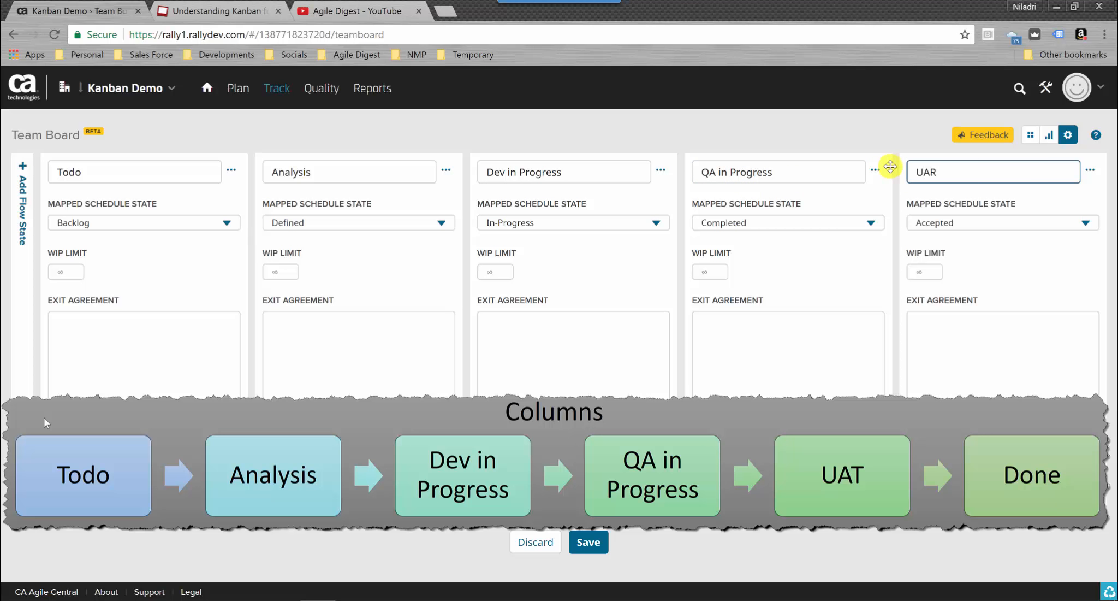
key("BackSpace")
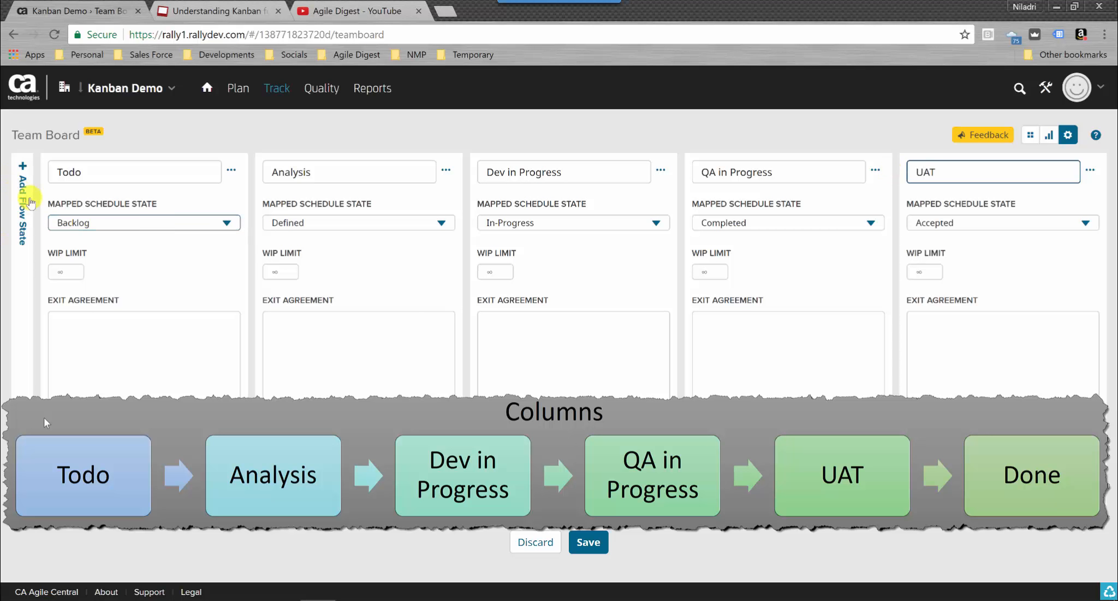
Step: Add a new flow state, move it to the end of the board after UAT, and name it Done
left_click(24, 178)
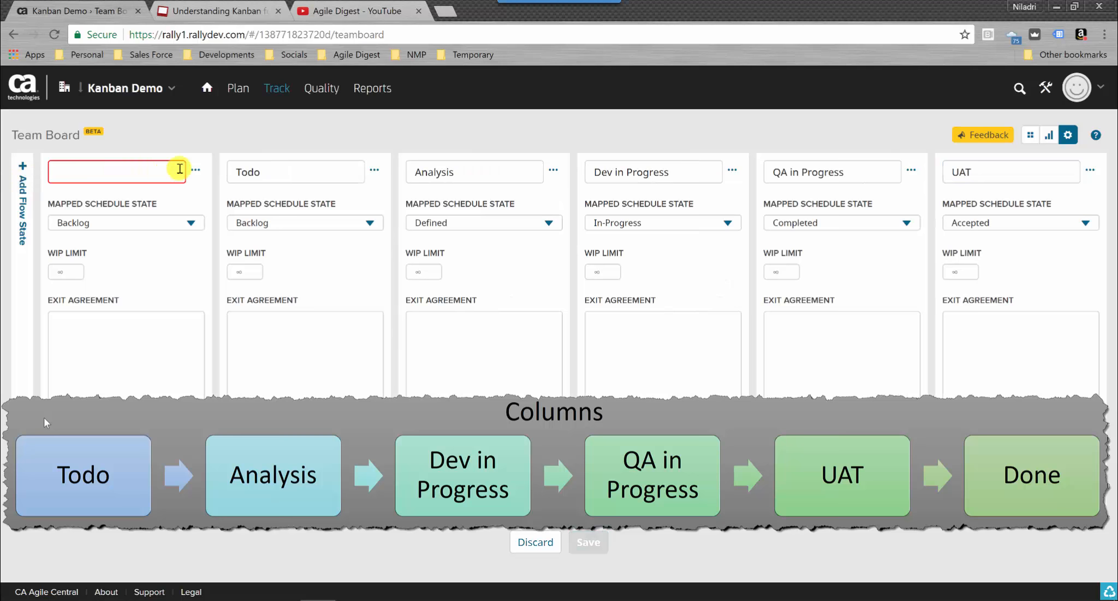
left_click_drag(191, 190, 1084, 191)
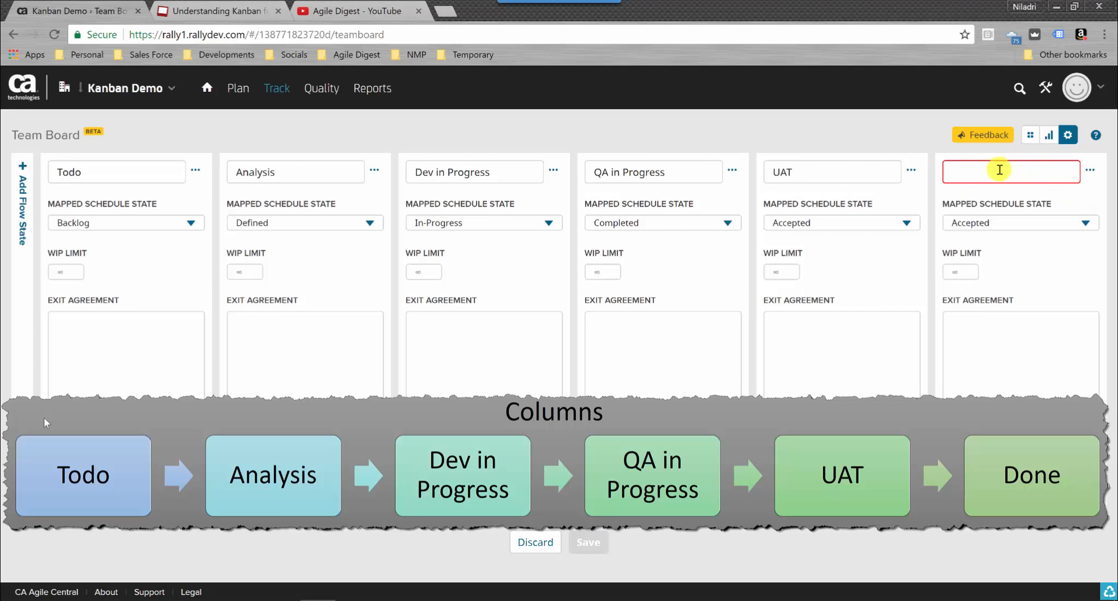
left_click(999, 170)
type("Done")
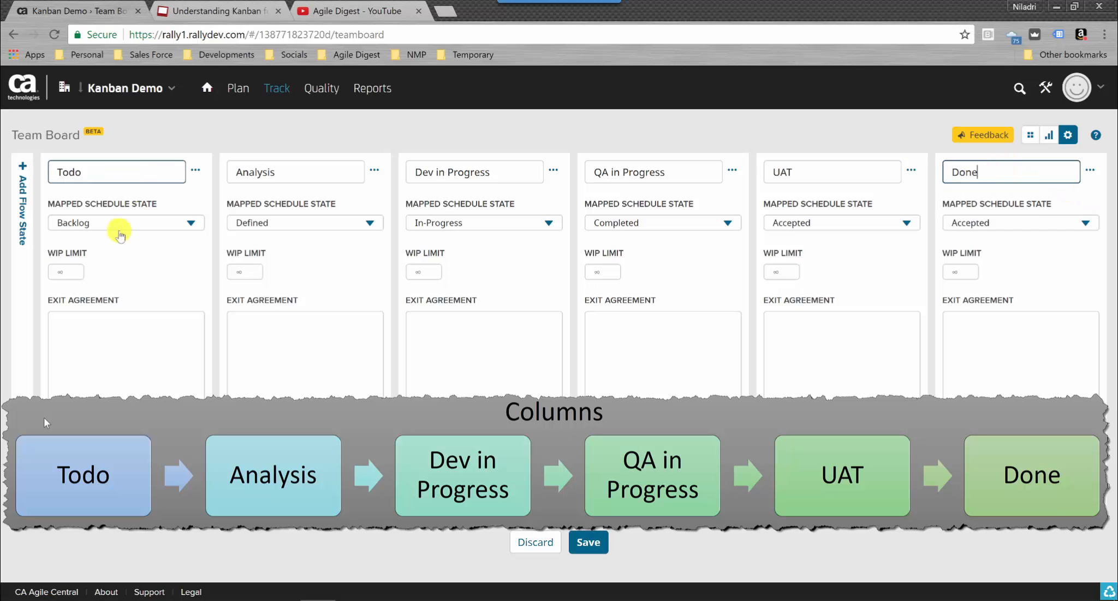
Step: Keep Todo mapped to Backlog and set the Analysis column's mapped schedule state to In-Progress
left_click(191, 224)
left_click(191, 230)
left_click(345, 219)
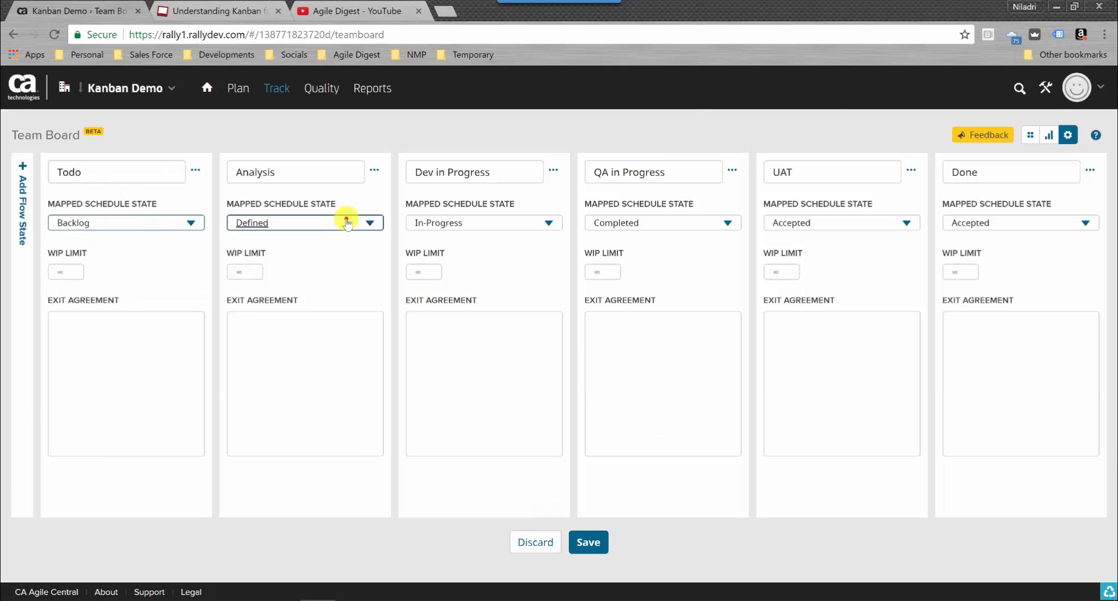
left_click(282, 302)
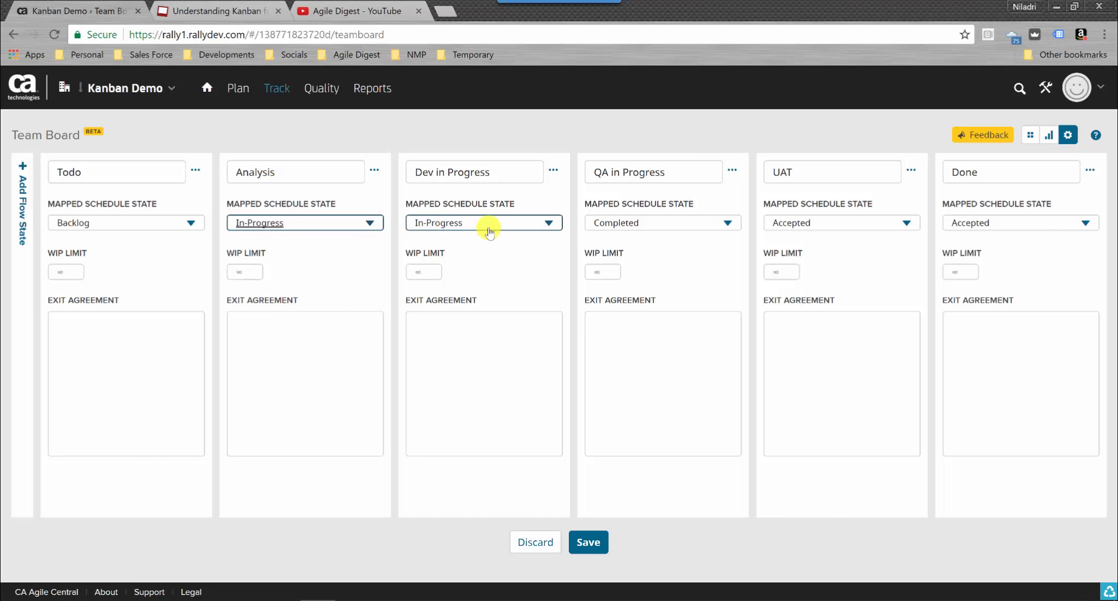
Step: Set the mapped schedule state of the QA in Progress and UAT columns to In-Progress
left_click(658, 224)
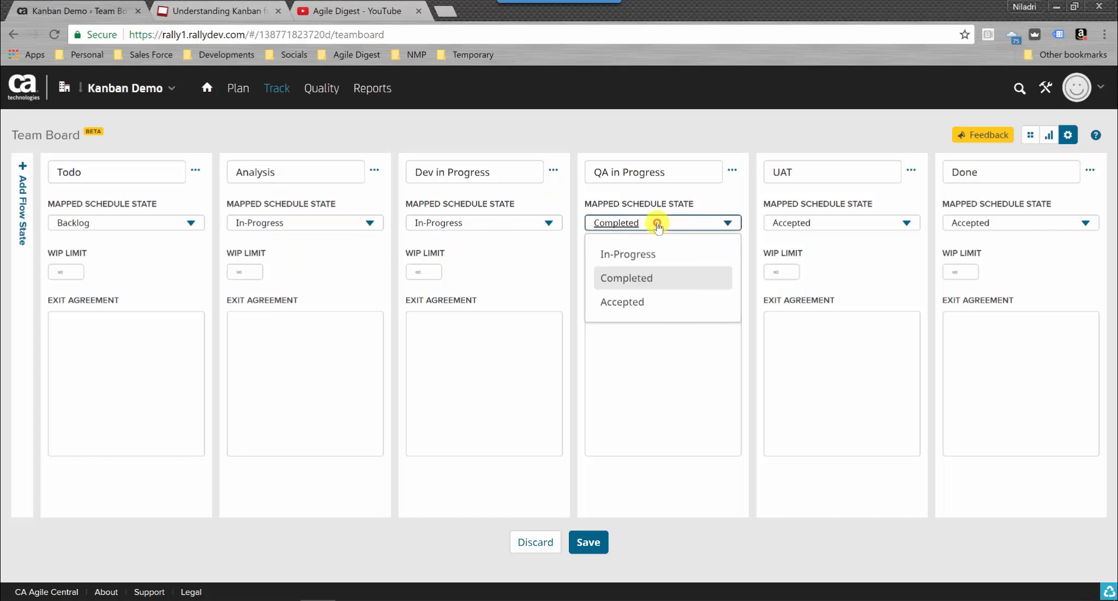
left_click(629, 254)
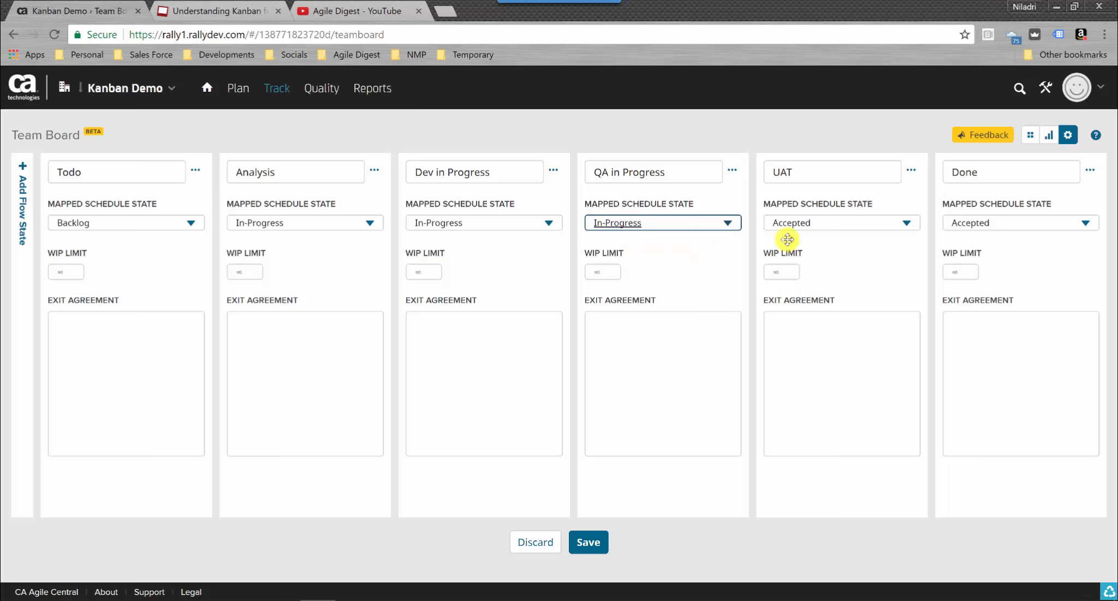
left_click(808, 225)
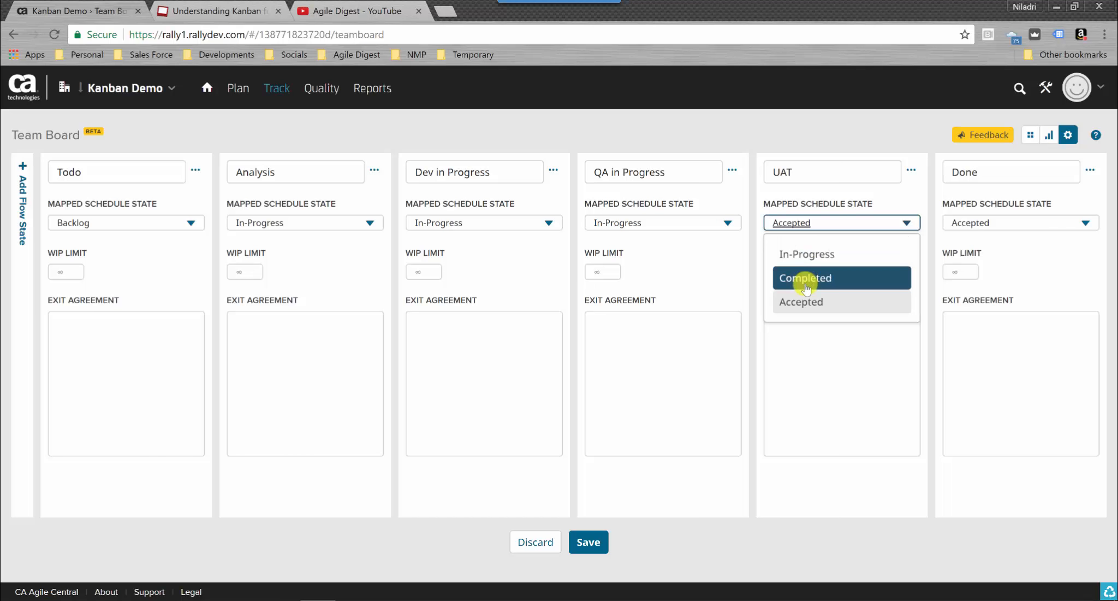
left_click(809, 261)
Step: Examine the mapped schedule state options offered for the Done, Todo, Dev in Progress, Analysis and UAT columns
left_click(1011, 222)
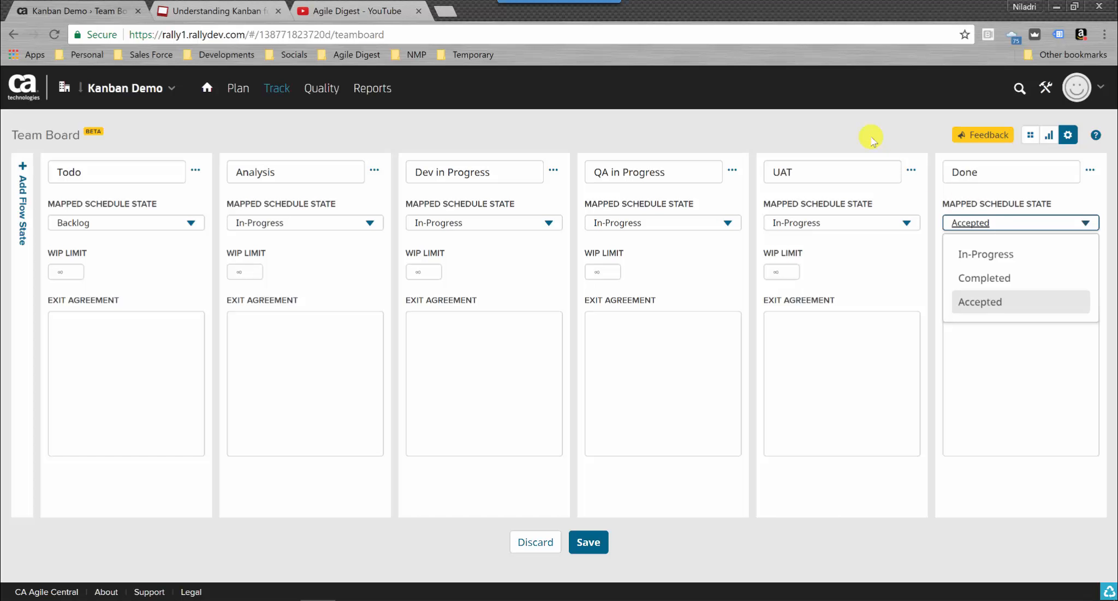
left_click(191, 223)
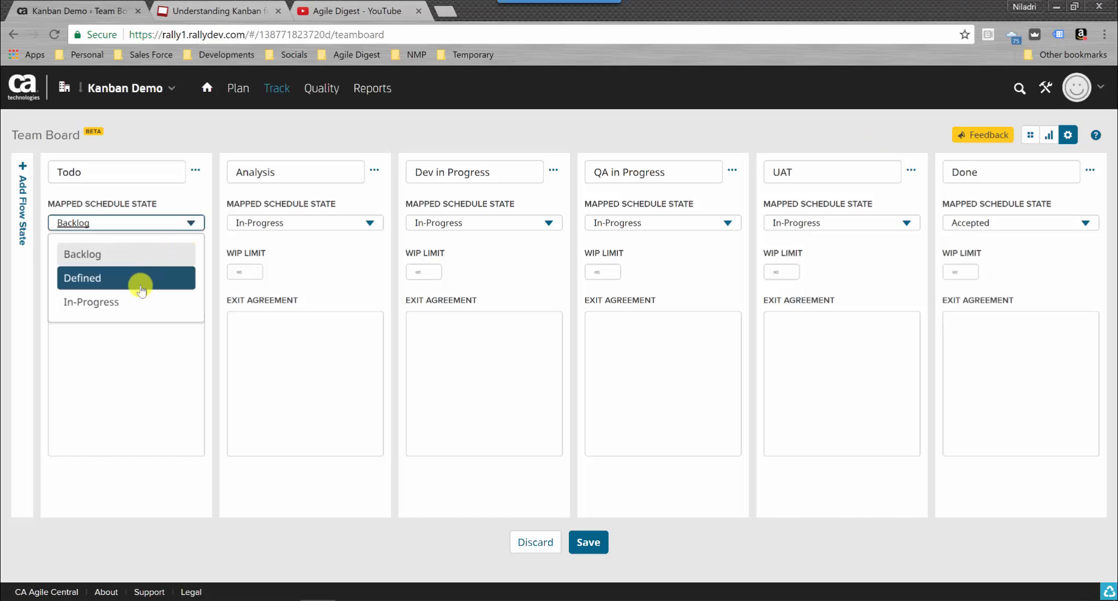
left_click(531, 224)
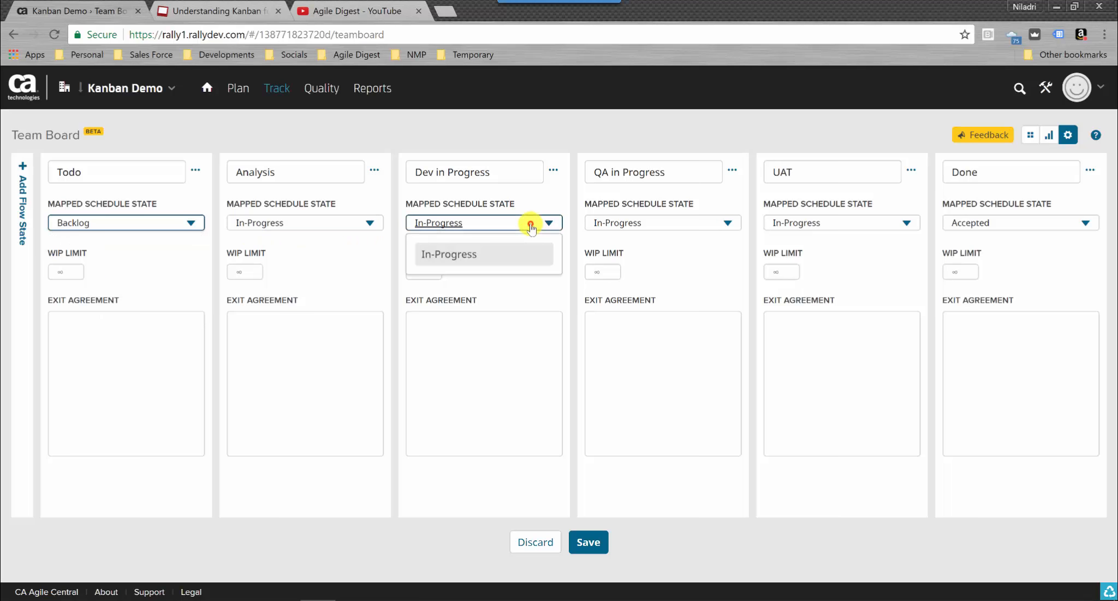
left_click(878, 223)
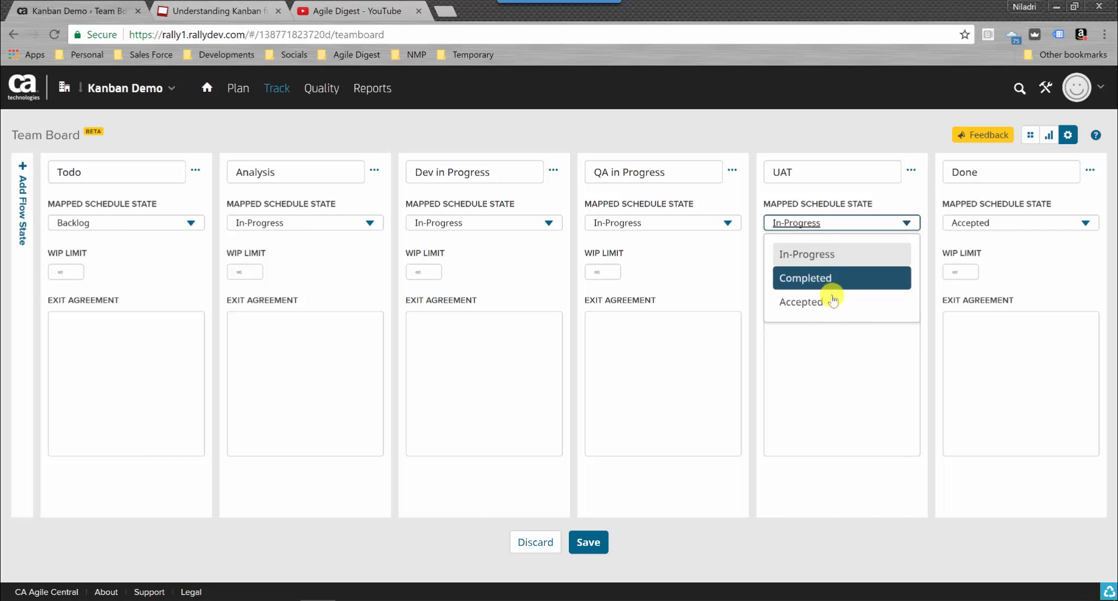
left_click(647, 123)
left_click(544, 229)
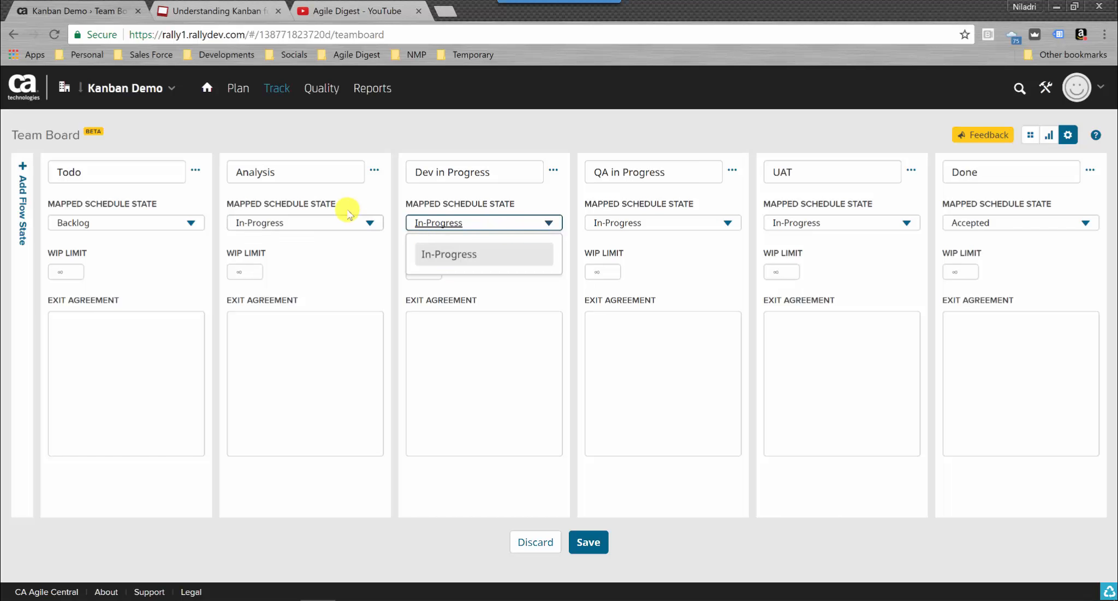
left_click(369, 222)
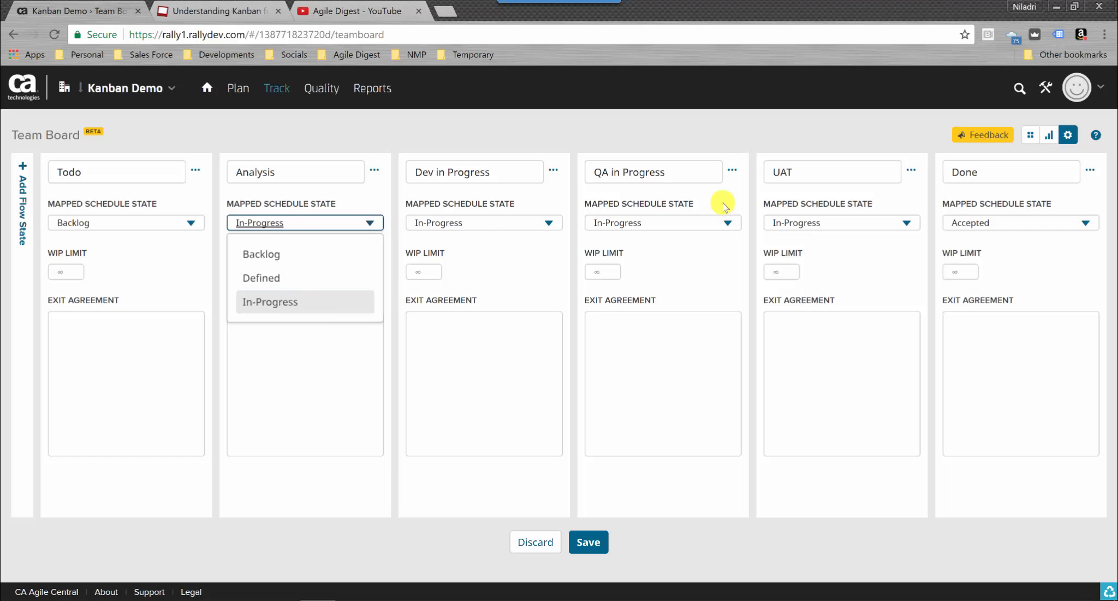
left_click(838, 223)
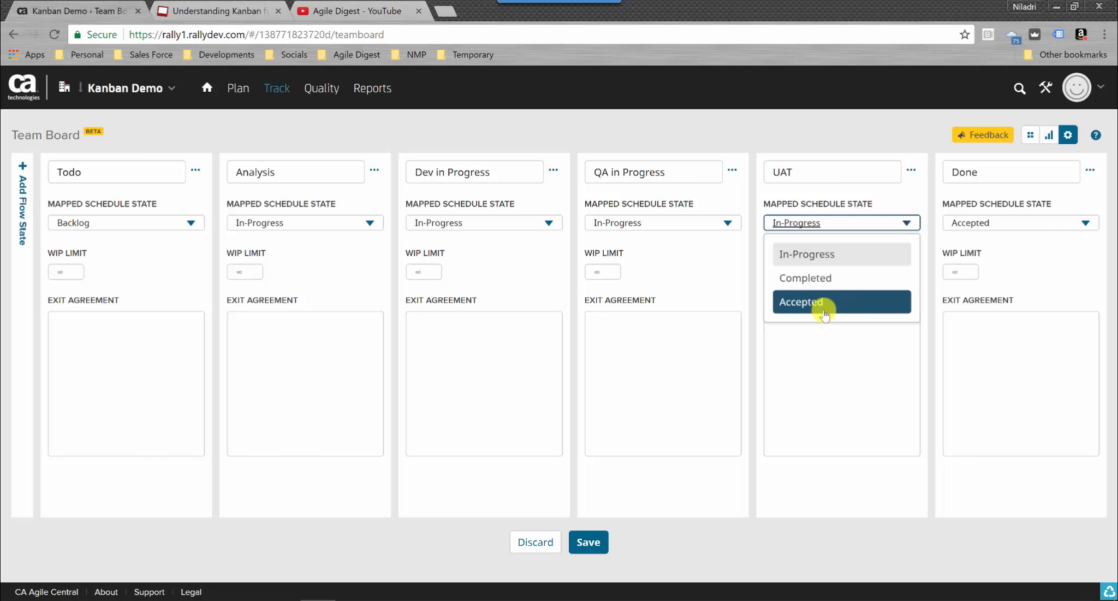
left_click(693, 126)
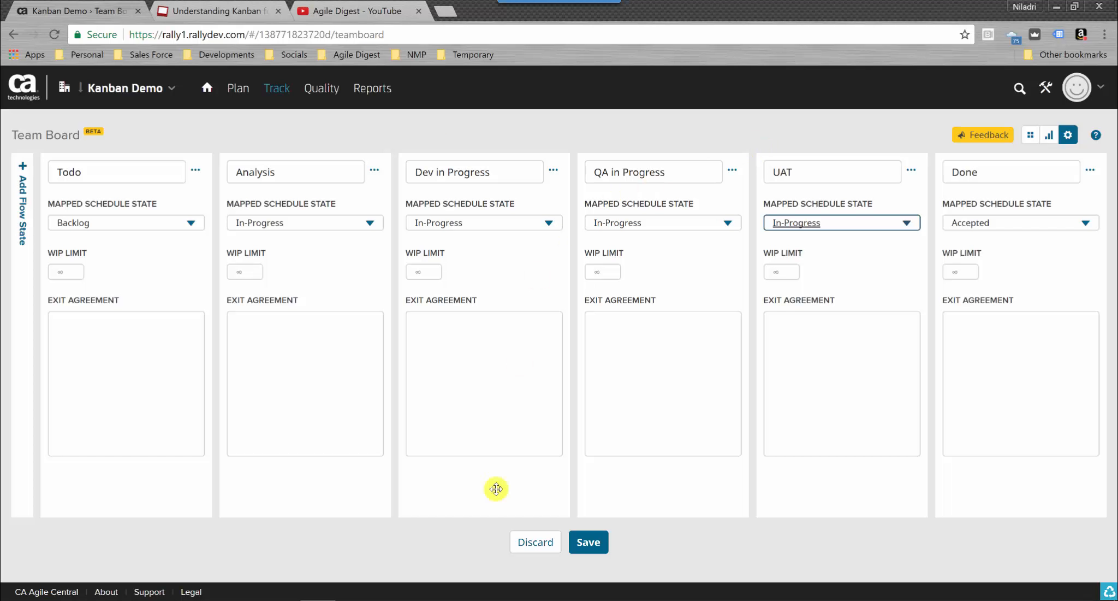
Step: Save the flow state settings and show the exit agreements on the Team Board's card view
left_click(589, 543)
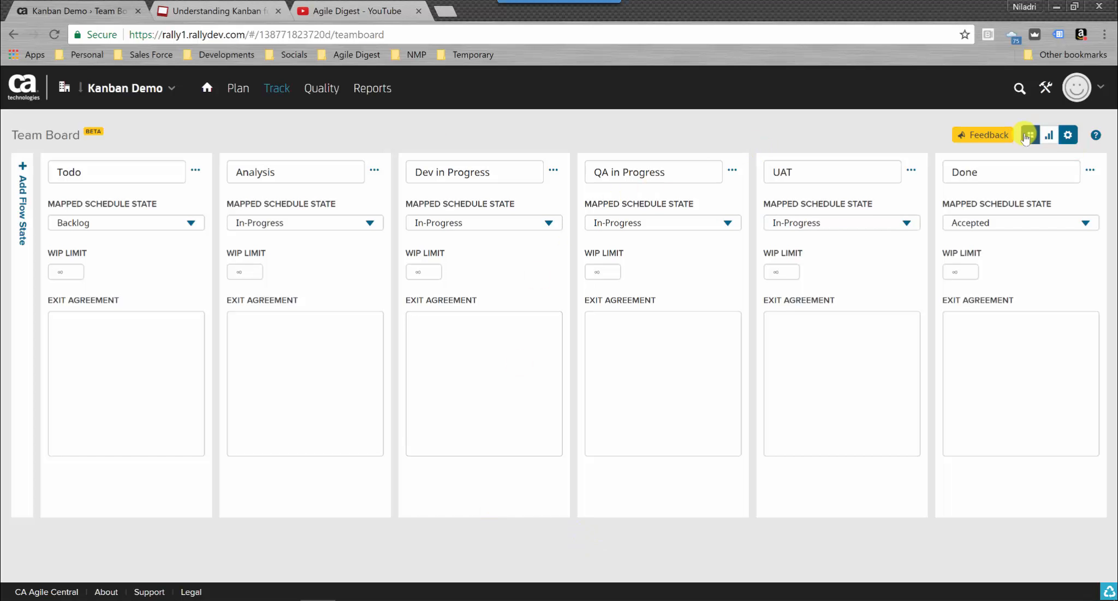
left_click(1029, 136)
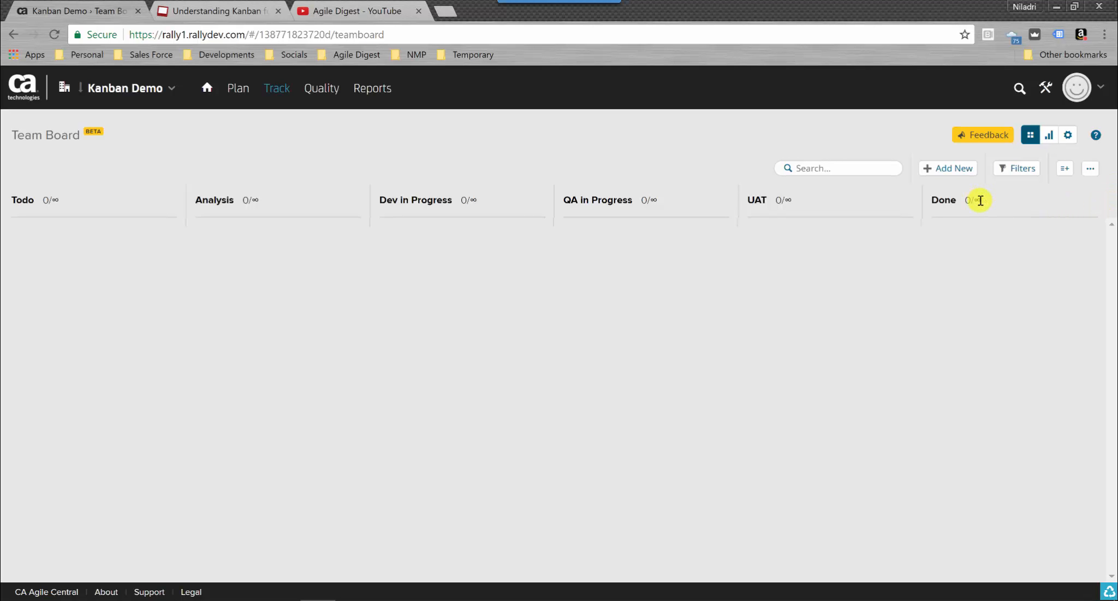
left_click(1091, 168)
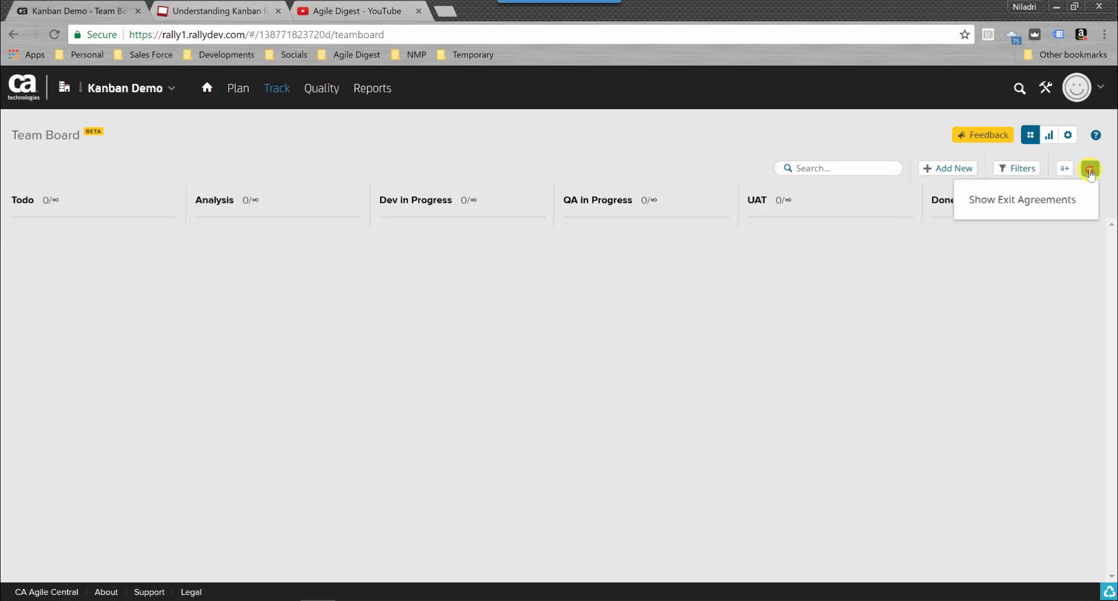
left_click(1017, 201)
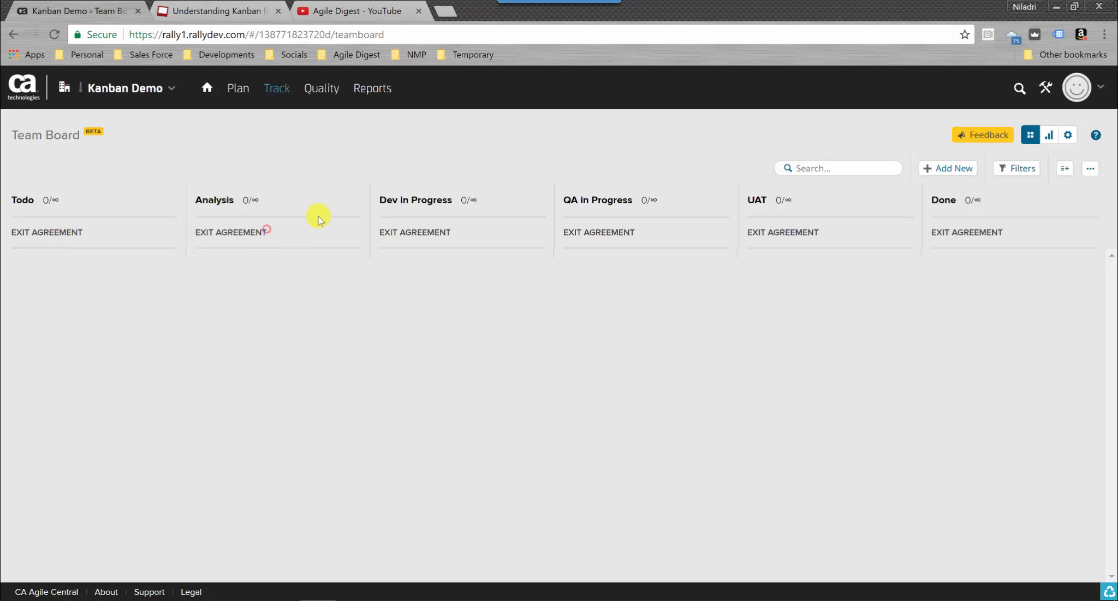
Step: In the board settings, enter "1. All Code has to be reviewed" as the Dev in Progress column's exit agreement
left_click(1068, 135)
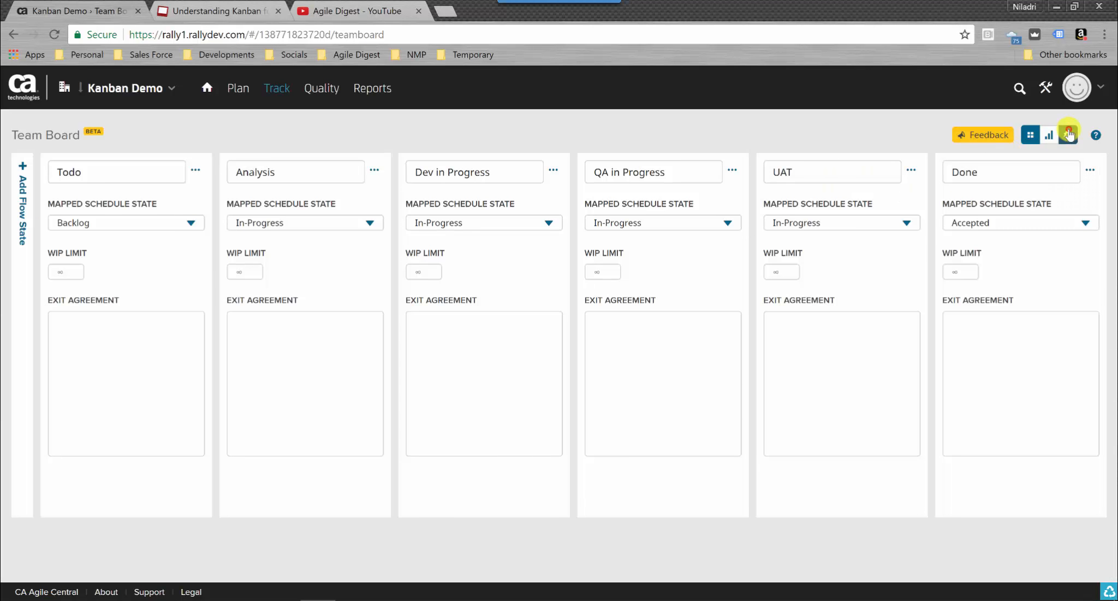
left_click(111, 361)
left_click(323, 386)
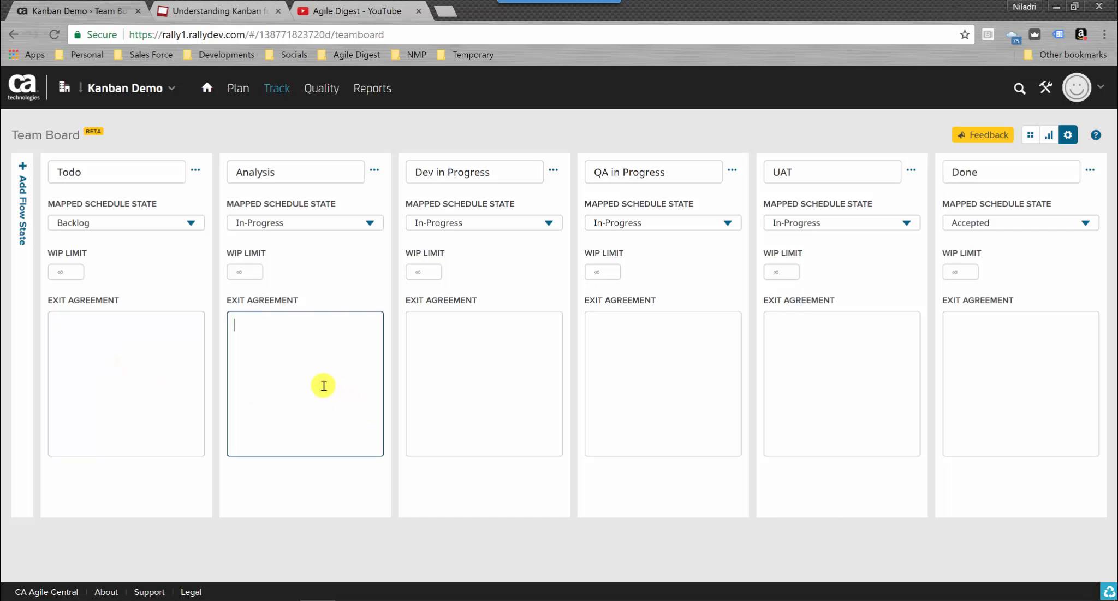
left_click(453, 385)
left_click(634, 368)
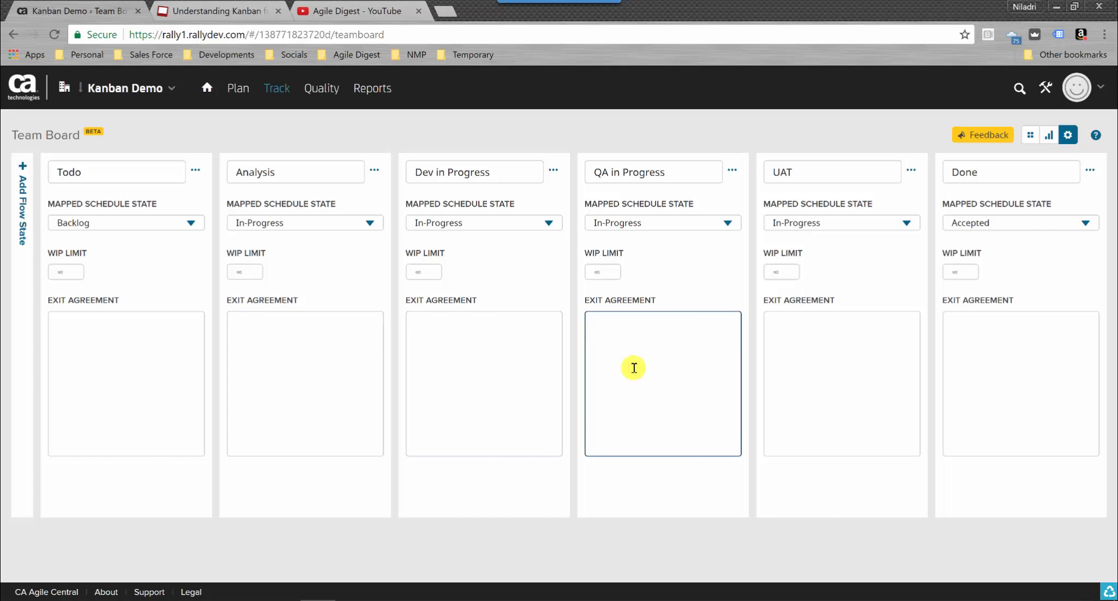
left_click(451, 340)
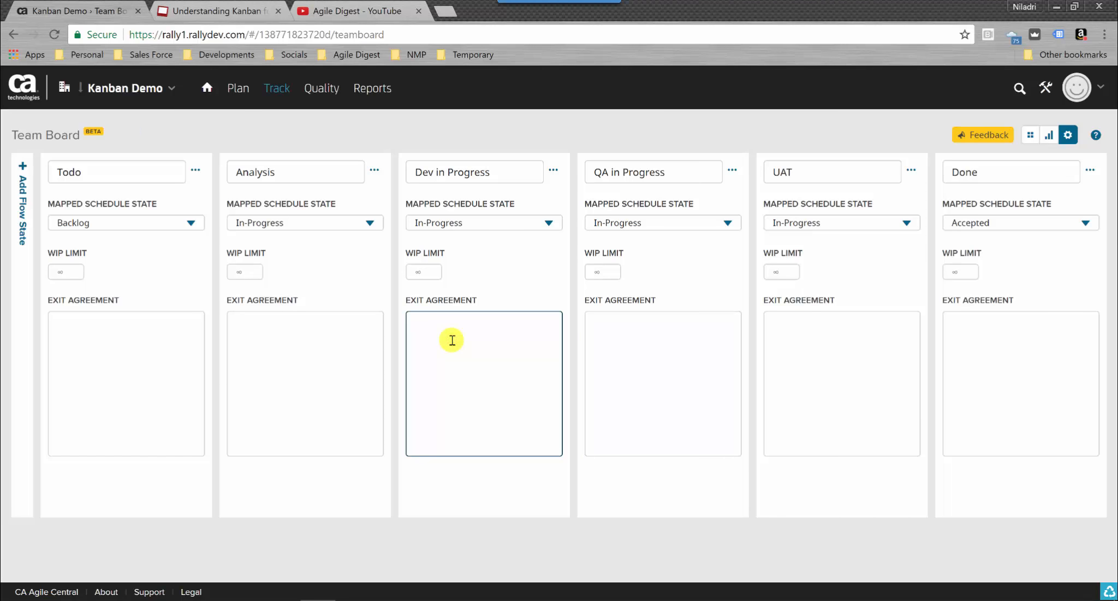
type("1. All")
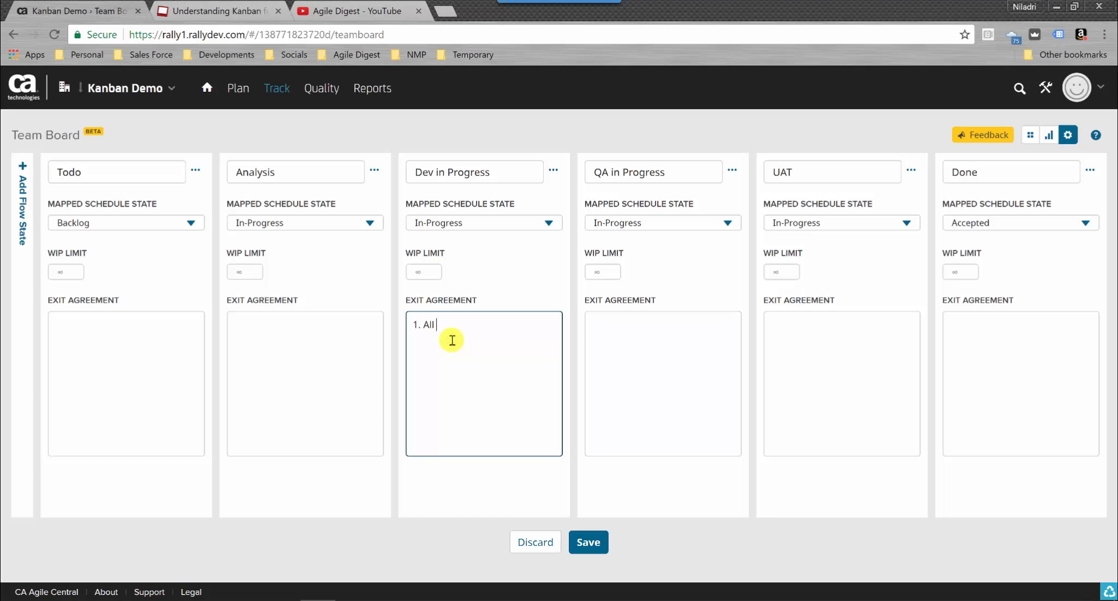
type(" Code has tobe")
key("BackSpace")
type("be review")
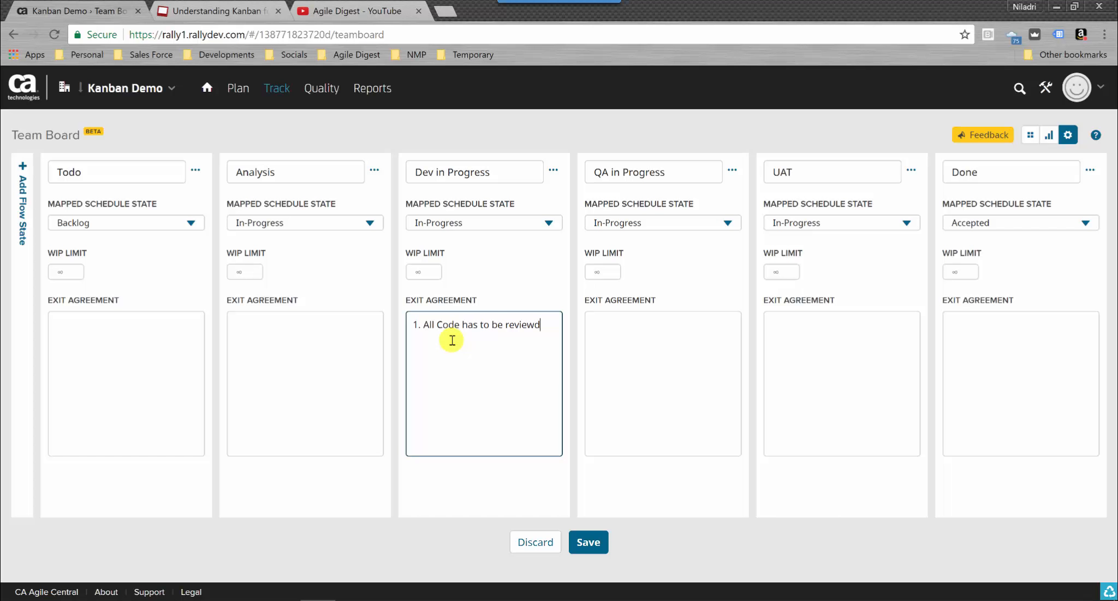
type("ed")
Step: Add the line "2. Should has to be deployed in QA environment" to the Dev in Progress exit agreement and save the settings
key("Return")
type("2. Should has to be deployed in")
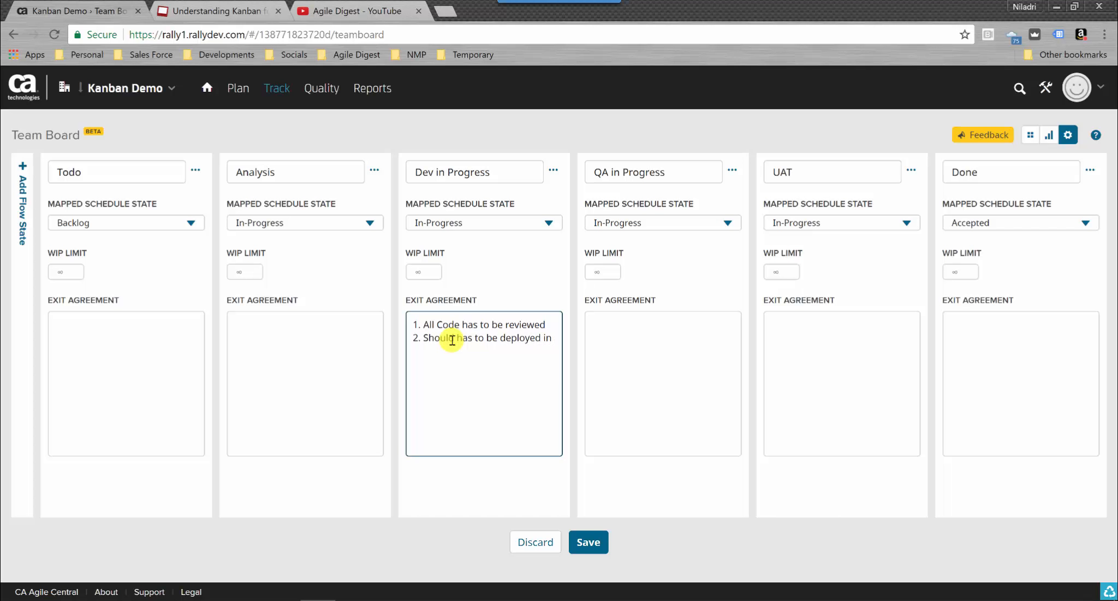
type(" QA environment")
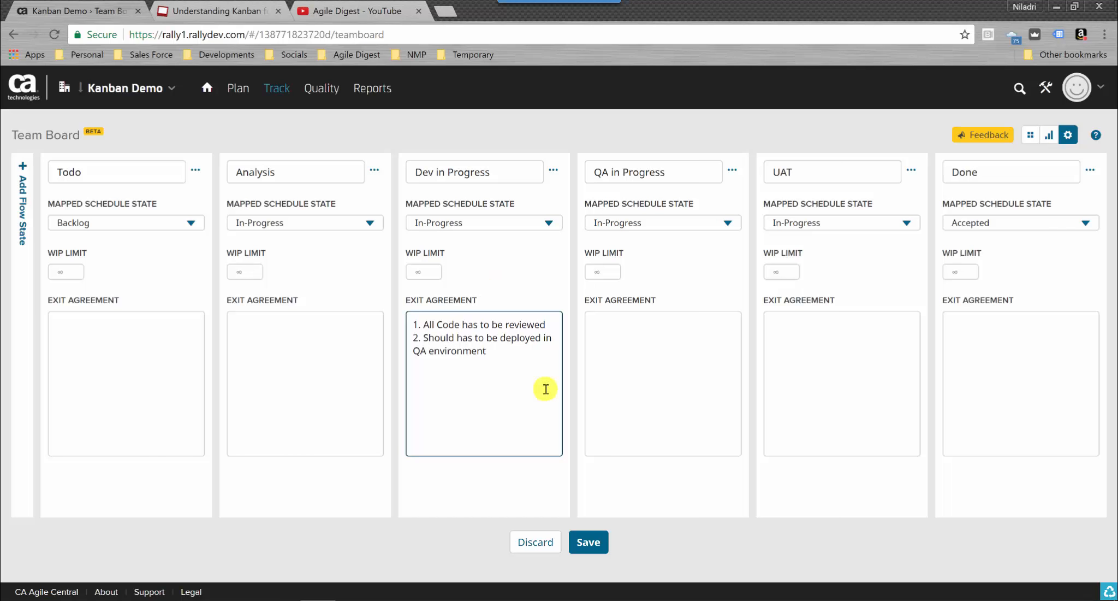
left_click(595, 540)
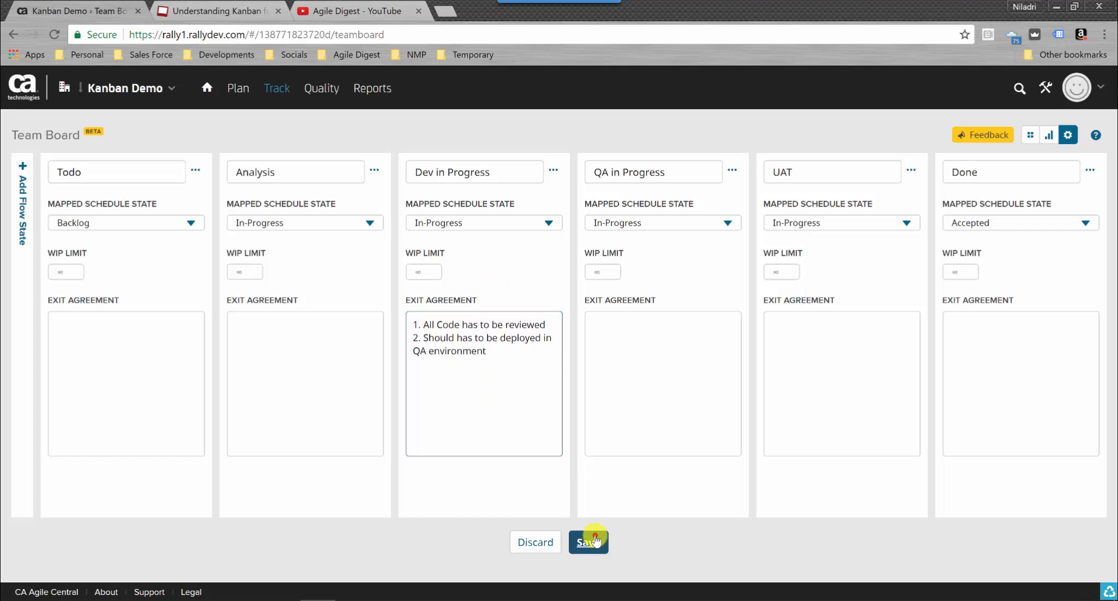
Step: Return to the card view of the board and turn on the display of exit agreements
left_click(1030, 135)
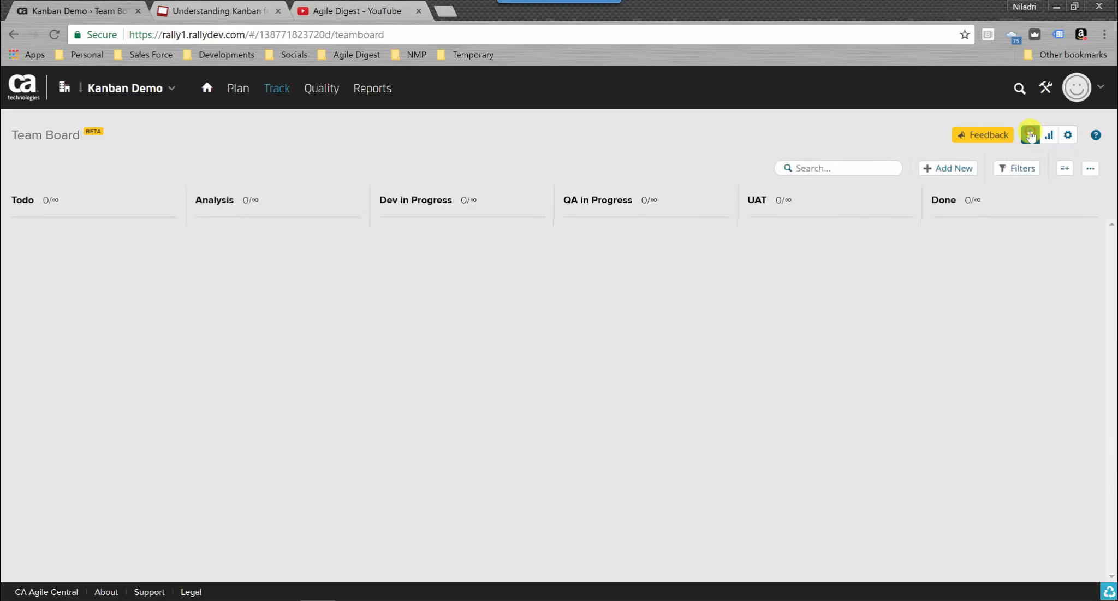
left_click(1086, 173)
left_click(1059, 201)
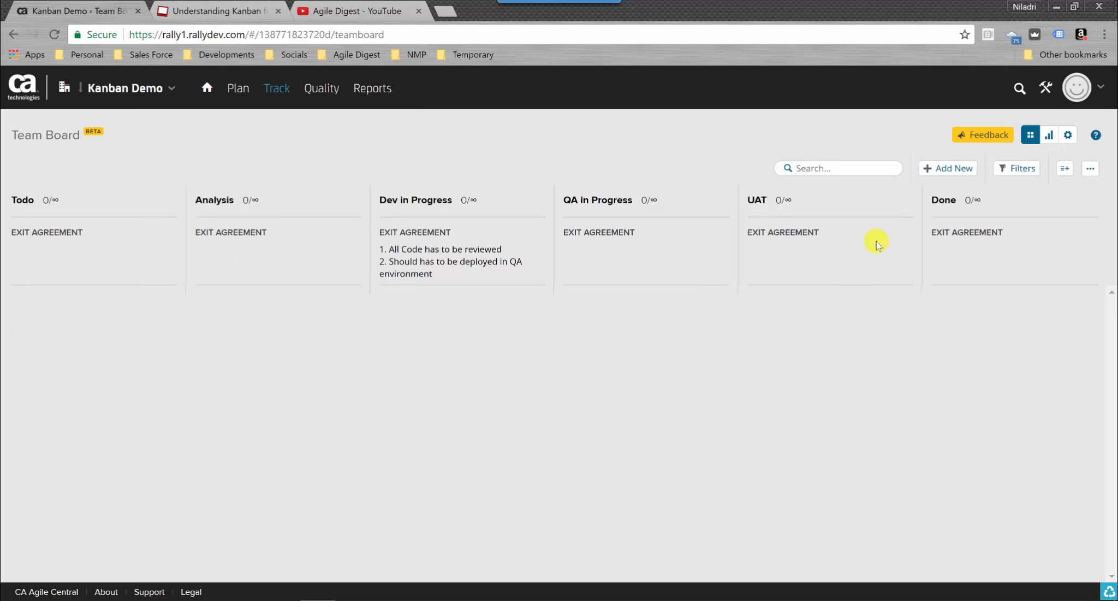
Step: Create a new work item of type User Story named "User Story 1"
left_click(952, 169)
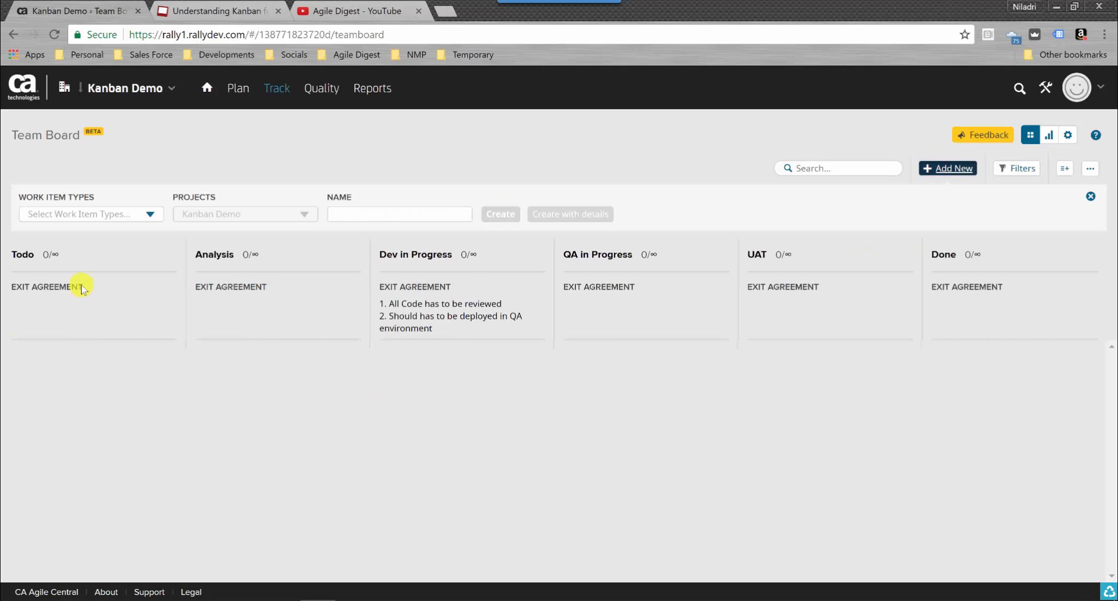
left_click(137, 214)
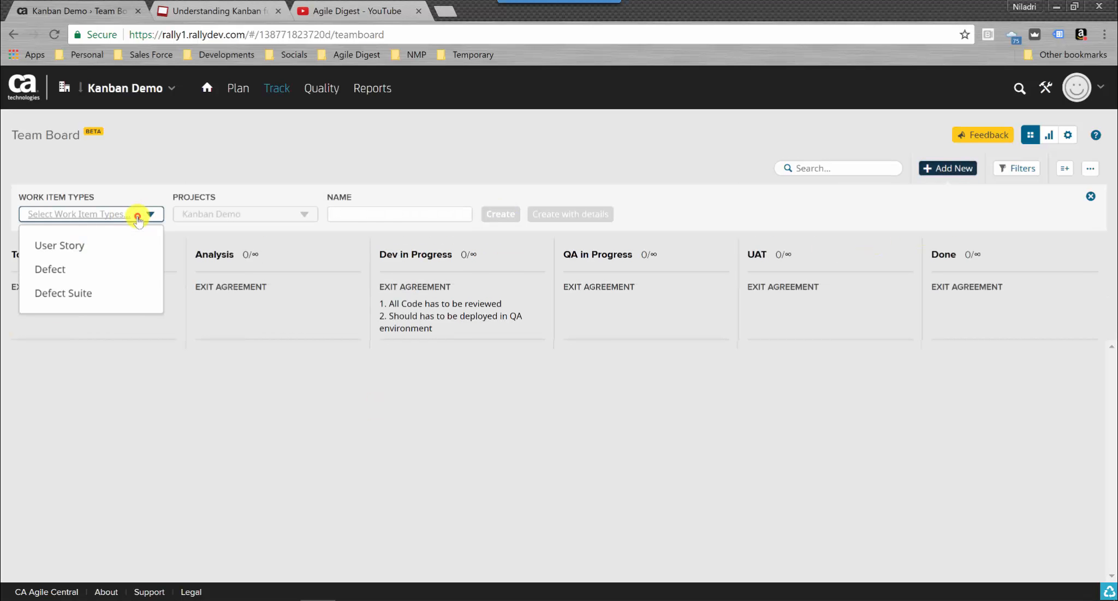
left_click(89, 246)
left_click(381, 218)
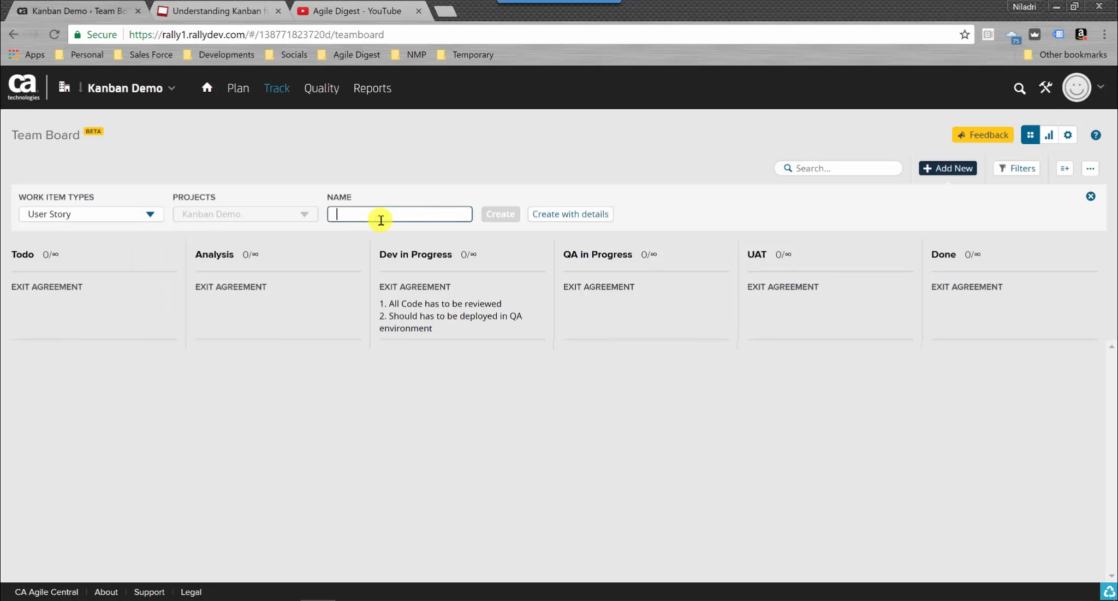
type("User Story")
left_click(501, 214)
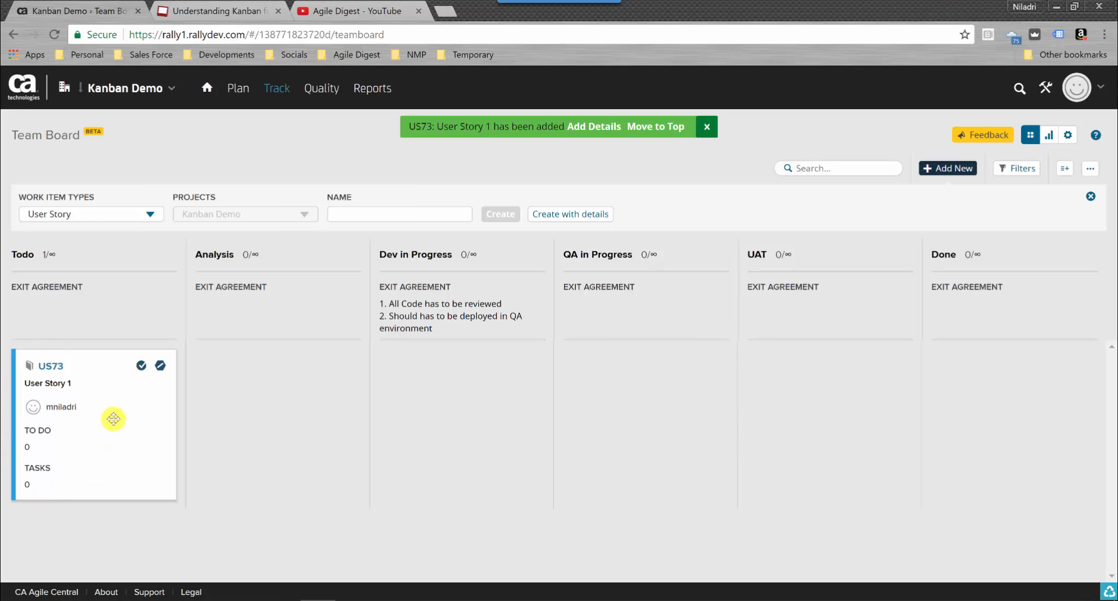
Step: Try out the blocked flag on the User Story 1 card and clear it again
left_click(160, 366)
left_click(160, 365)
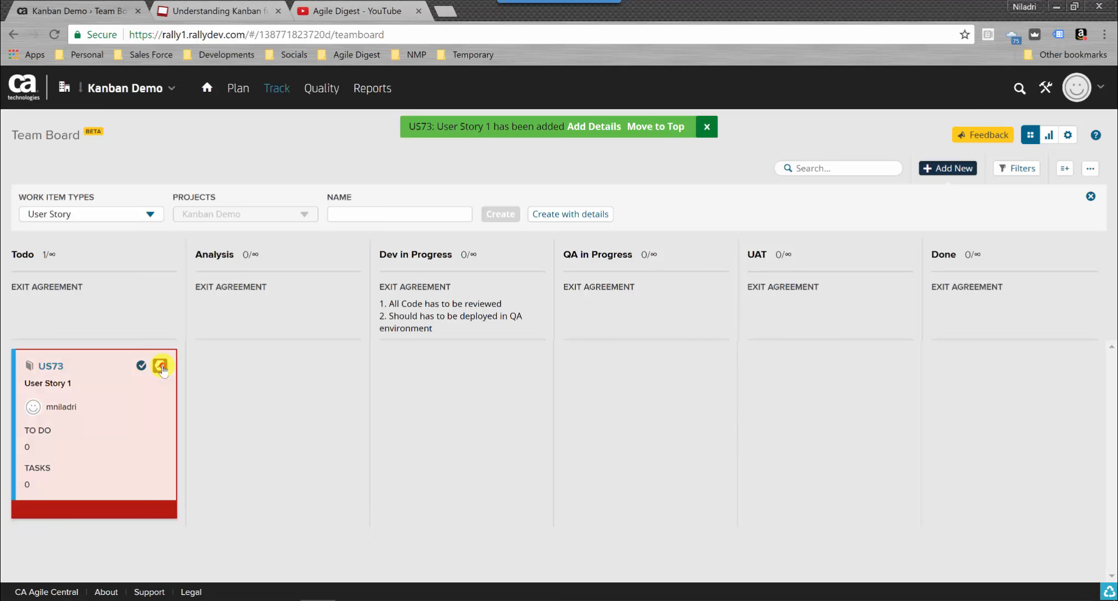
left_click(140, 370)
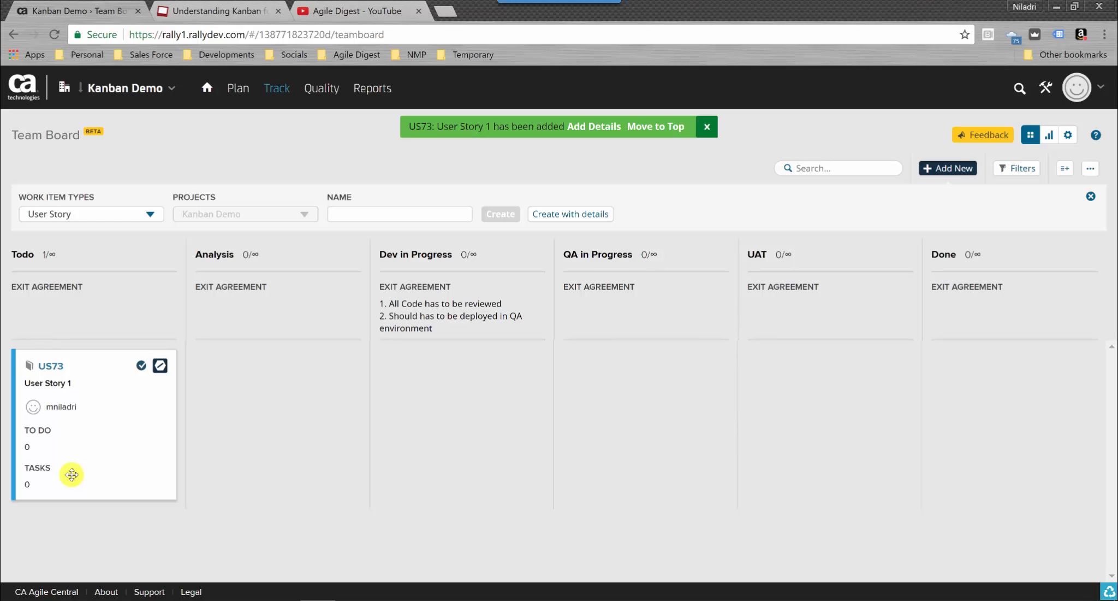
Step: Remove the Tasks field from the fields shown on the board's cards and apply the change
left_click(1065, 169)
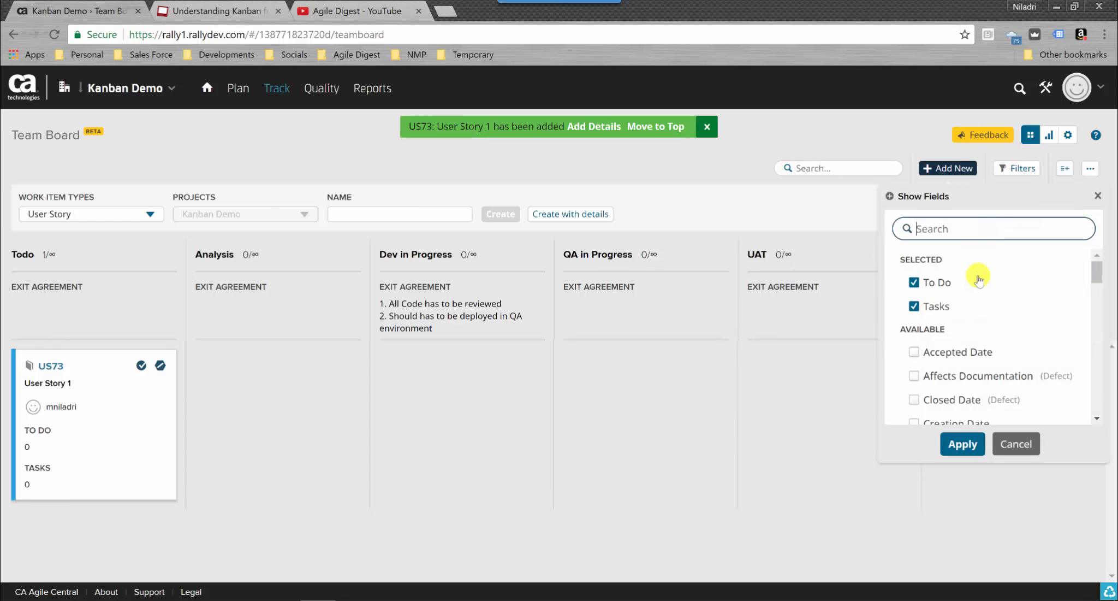
left_click(914, 307)
left_click(963, 445)
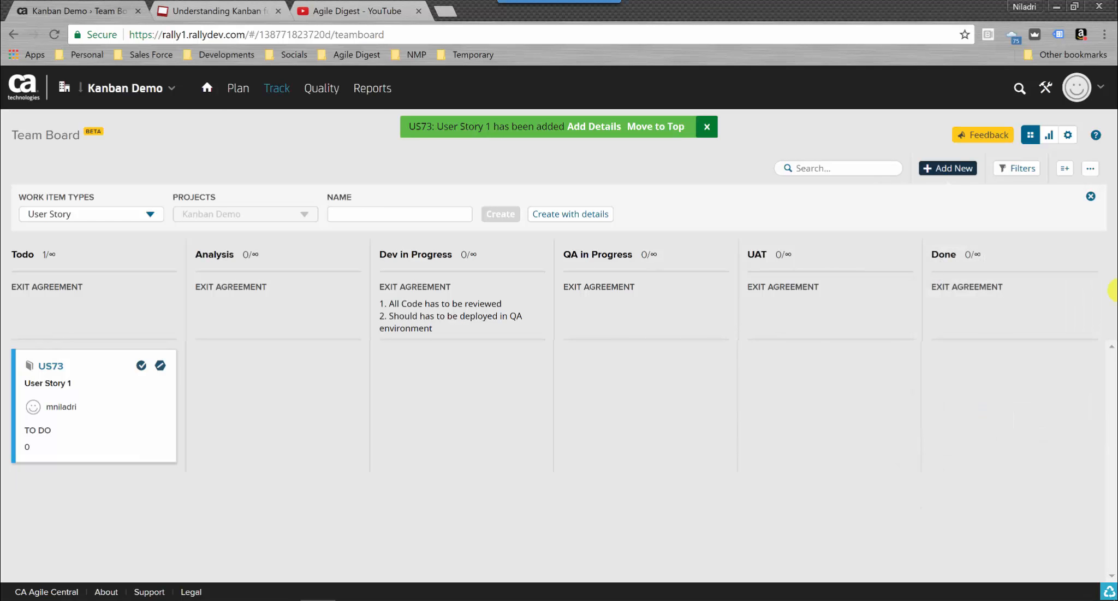
Step: Add the Tasks field back to the fields shown on the board's cards and apply the change
left_click(1065, 168)
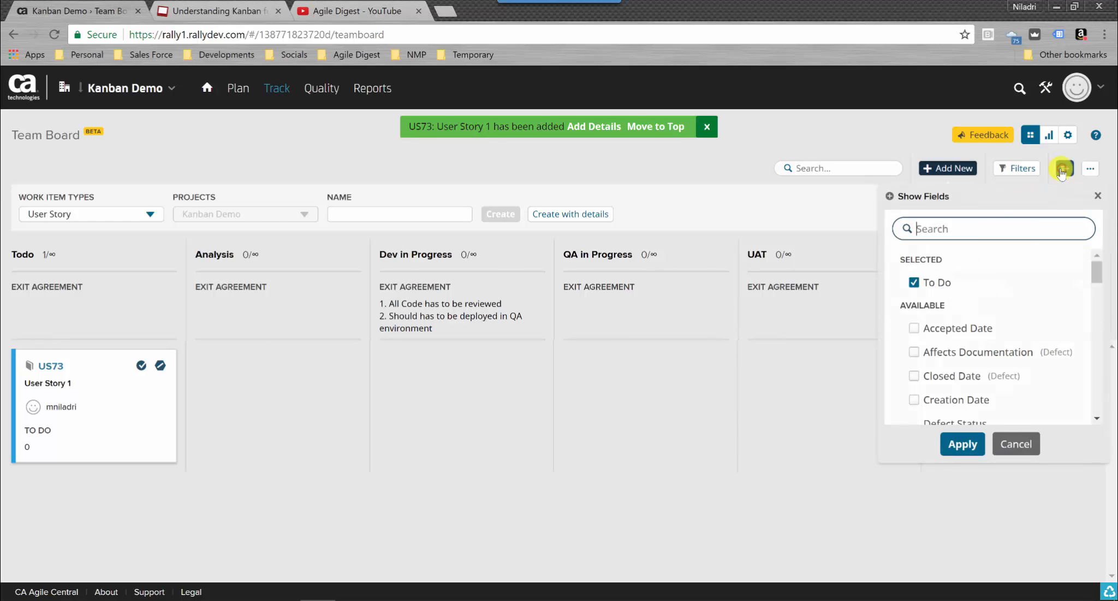
type("T")
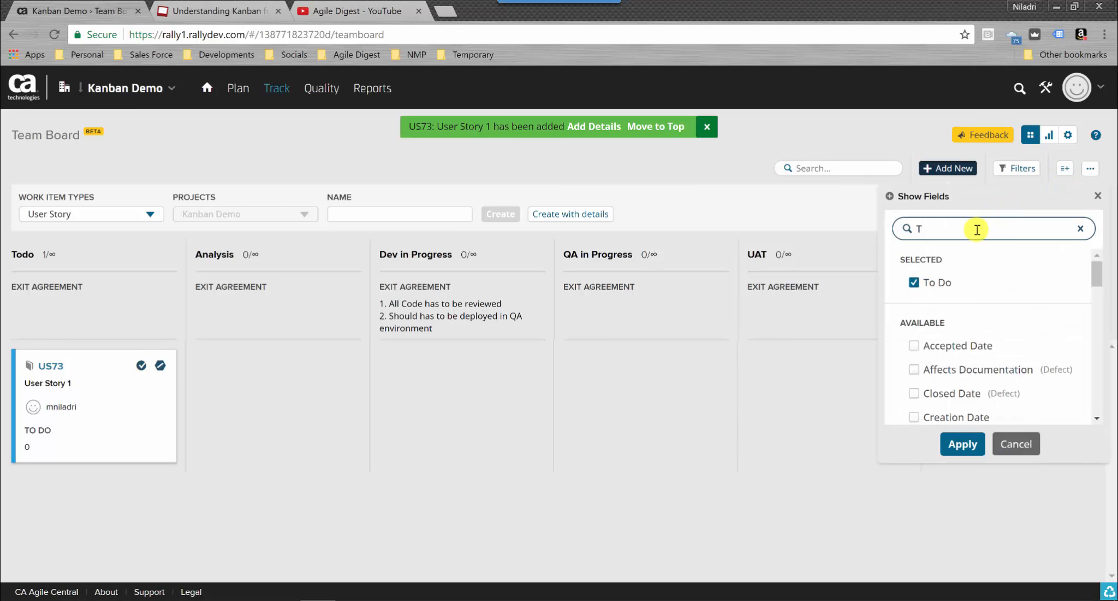
type("ak")
key("BackSpace")
type("sk")
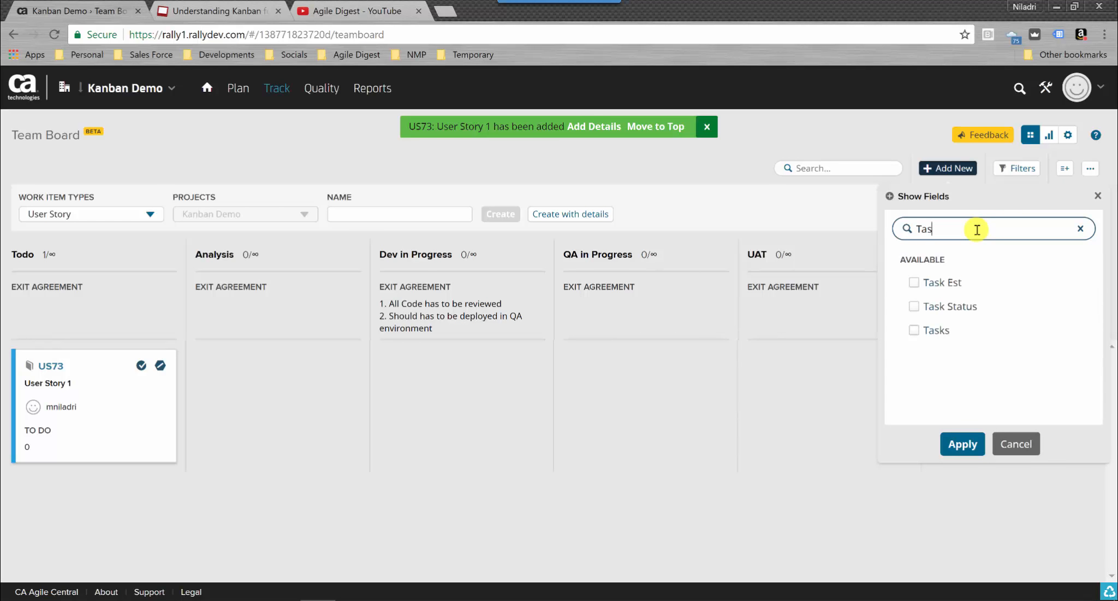
left_click(915, 329)
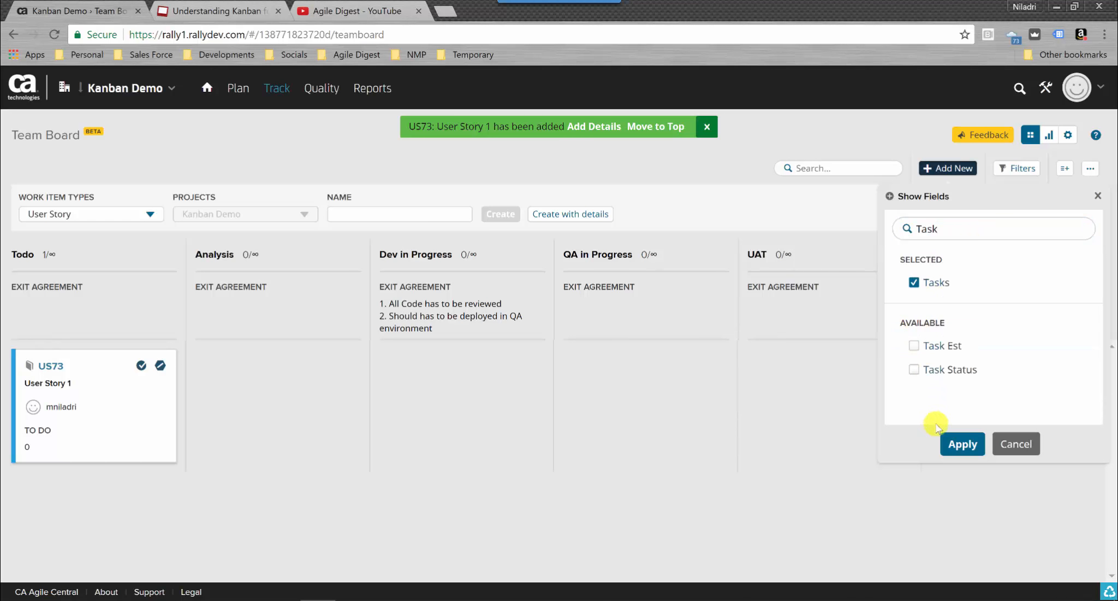
left_click(956, 445)
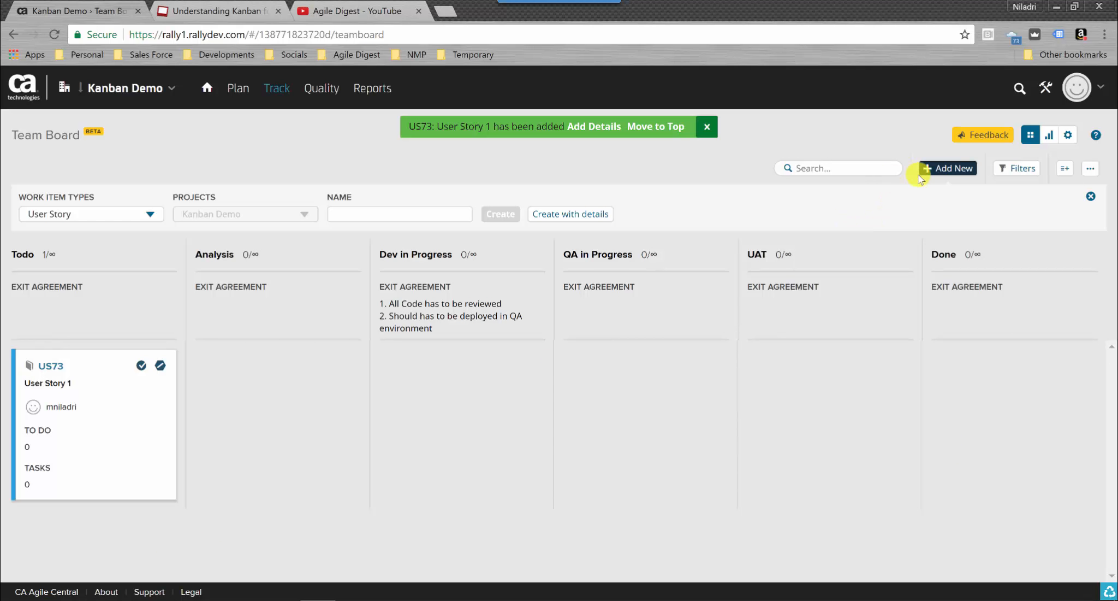
Step: Create two more User Story work items named "User Story 2" and "User Story 3"
left_click(410, 214)
type("User Story")
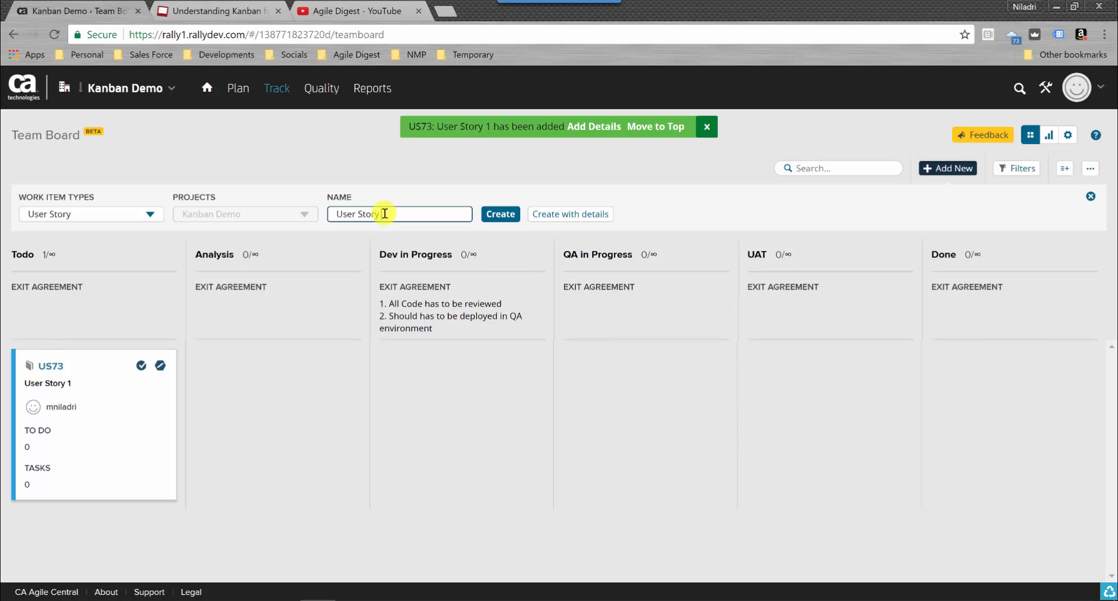
type(" 2")
left_click(500, 214)
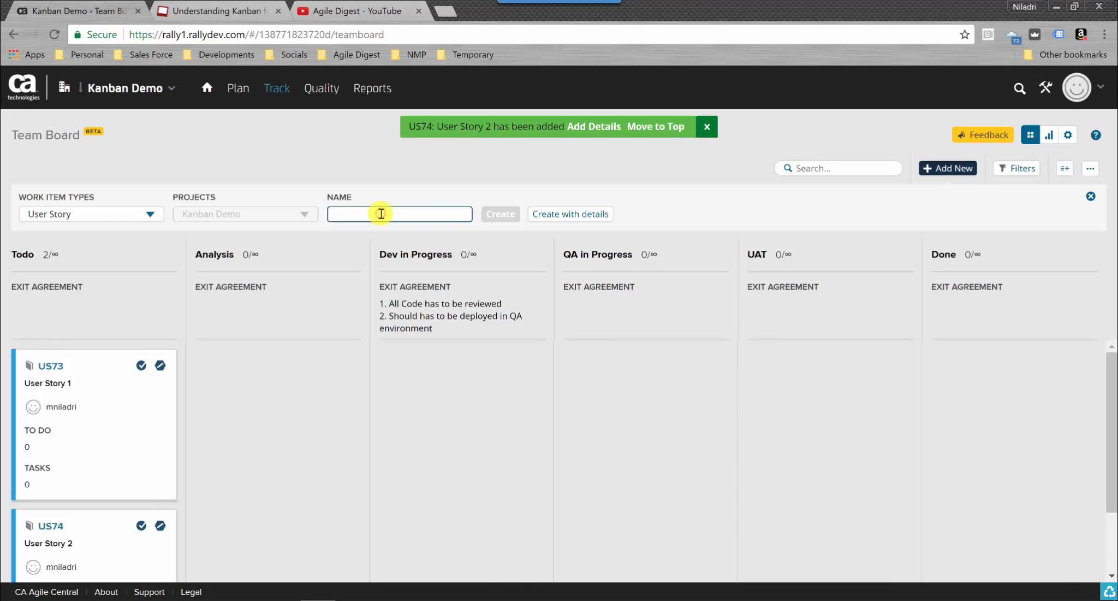
type("User Story 3")
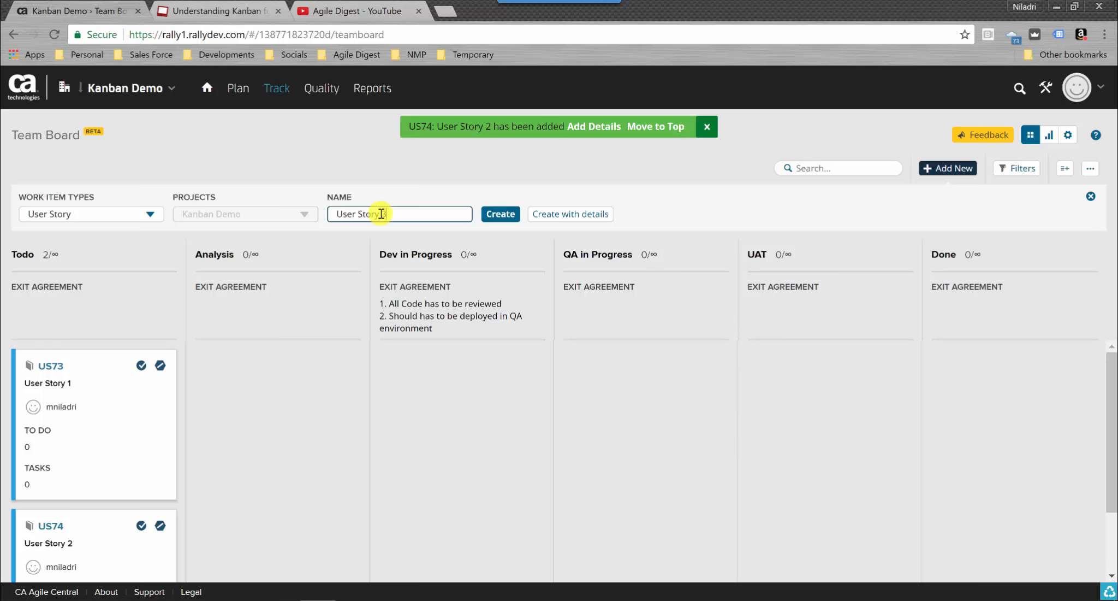
left_click(497, 215)
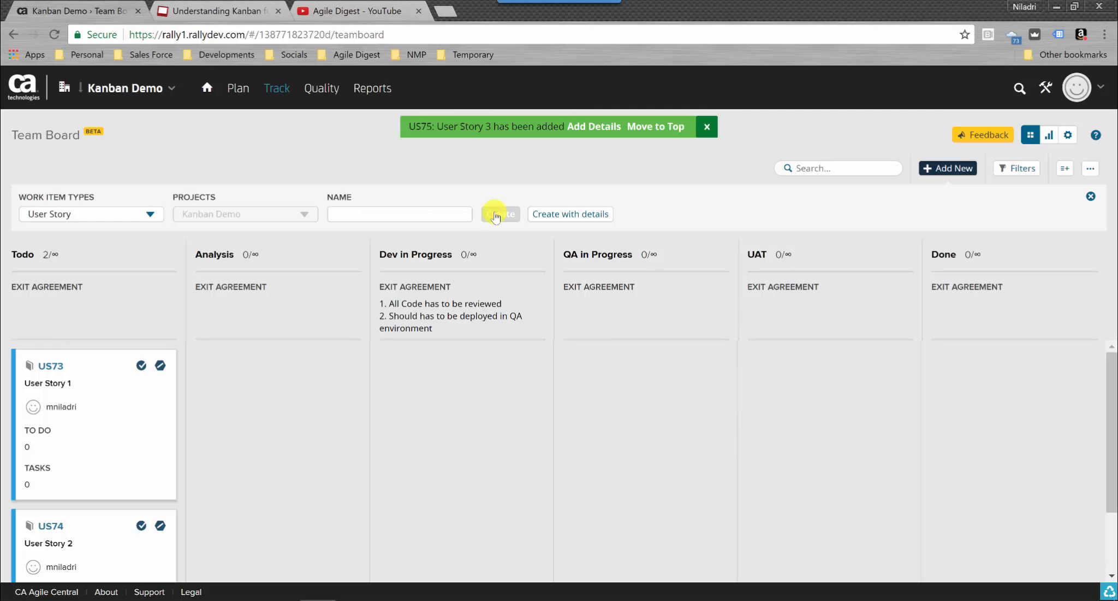
scroll(228, 409, "down", 1)
scroll(228, 407, "down", 3)
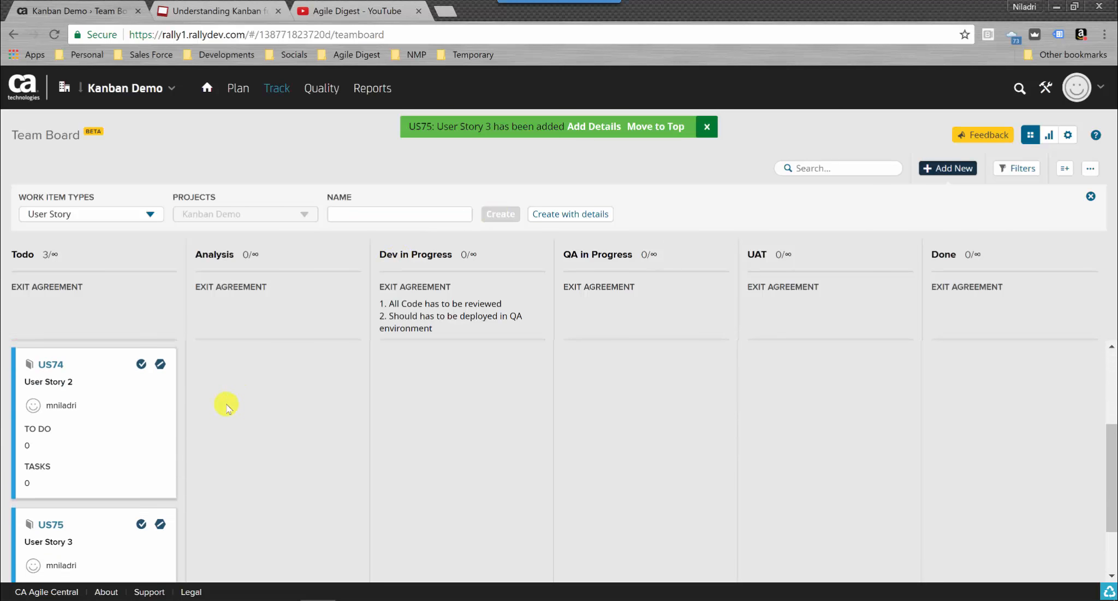
scroll(229, 406, "up", 4)
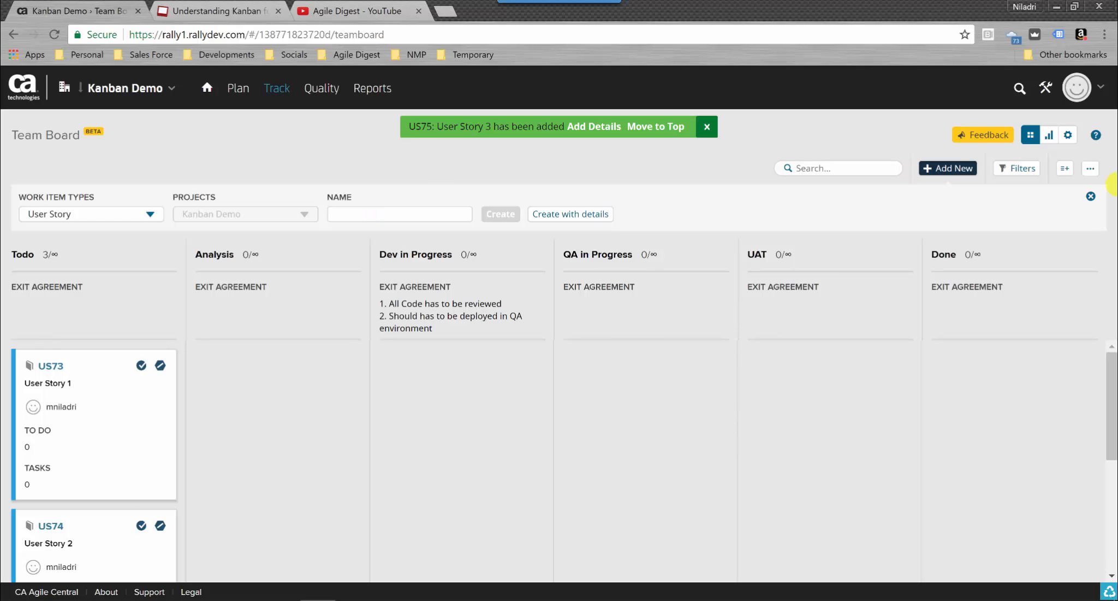
Step: In the board settings, set the WIP limits to 3 for Analysis, 4 for Dev in Progress and 3 for QA in Progress
left_click(1068, 135)
left_click(70, 273)
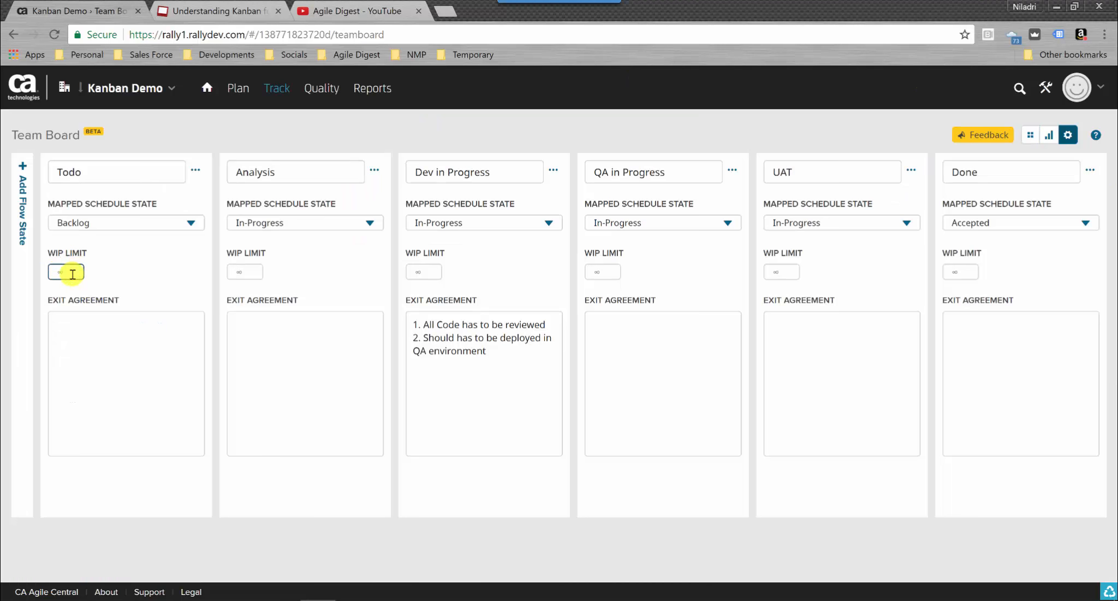
left_click(245, 272)
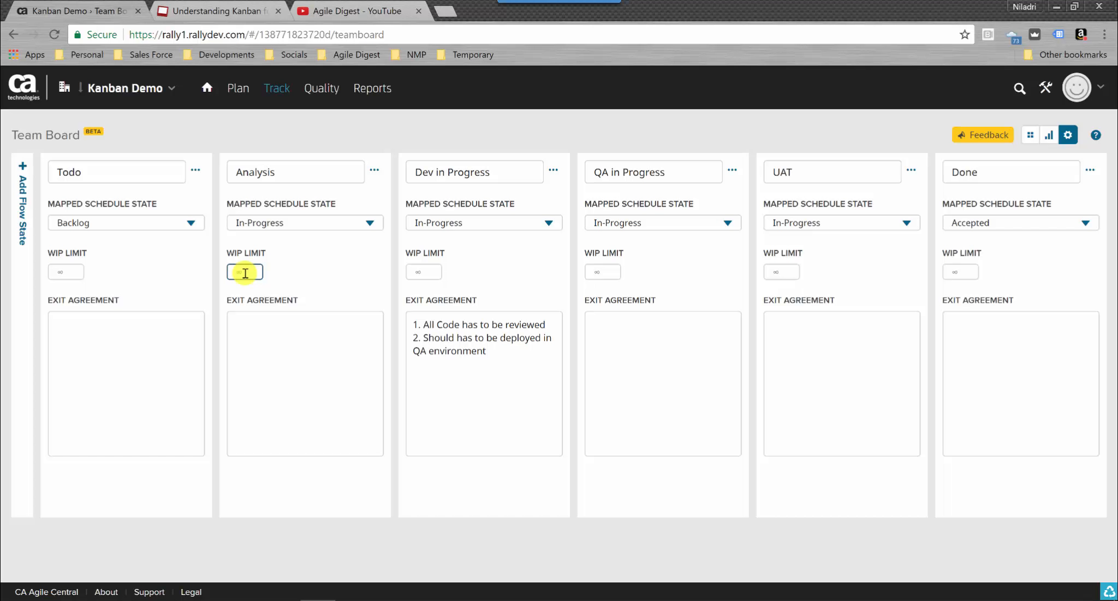
type("3")
key("Tab")
left_click(426, 273)
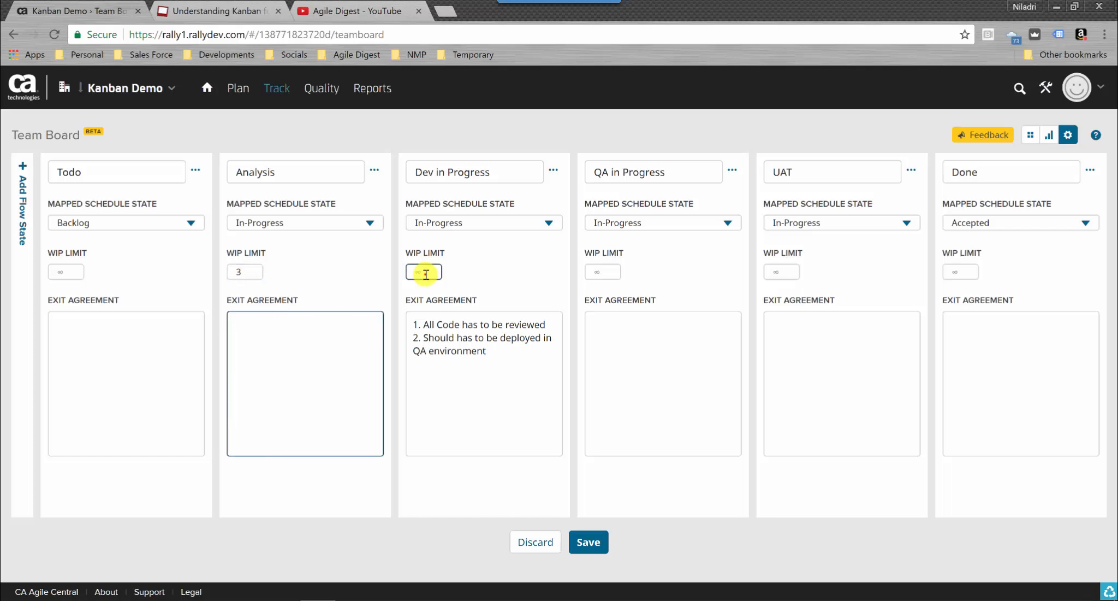
type("4")
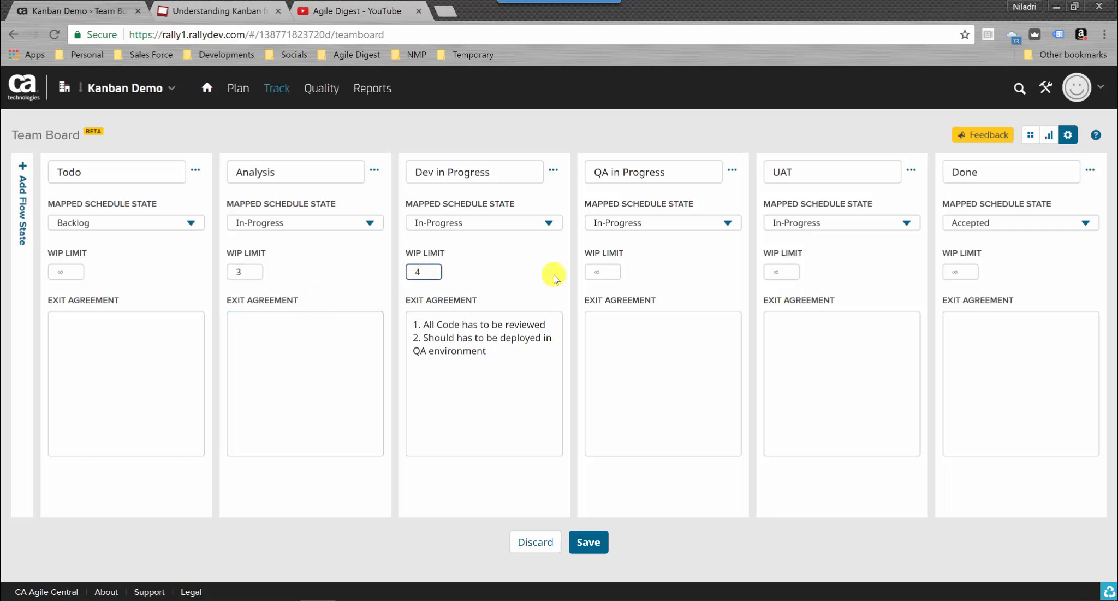
left_click(605, 274)
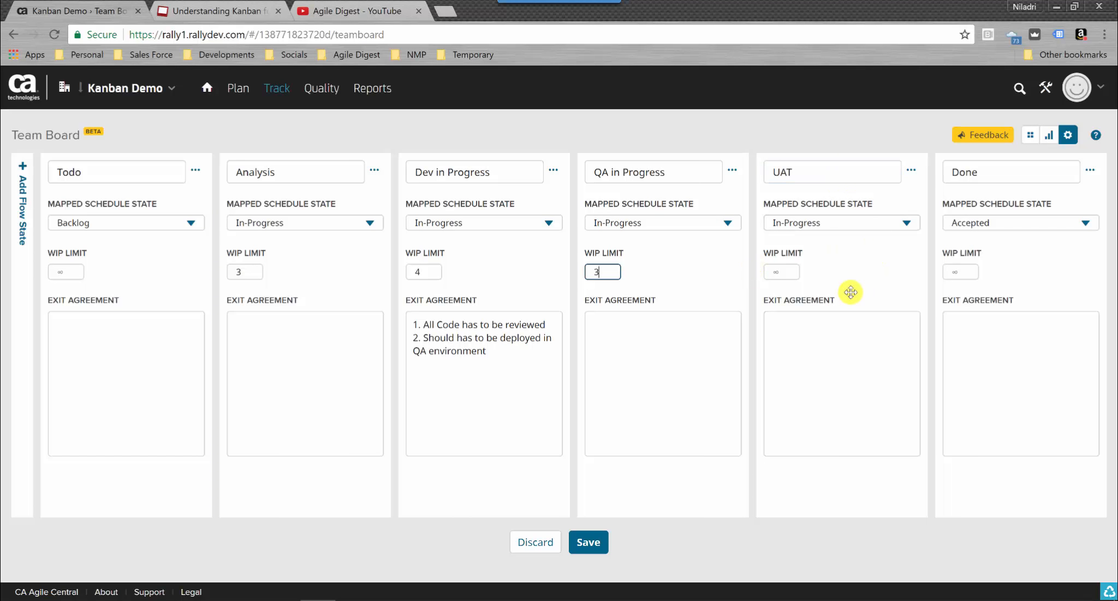
Step: Map the UAT flow state to the Completed schedule state and save the board settings
left_click(906, 223)
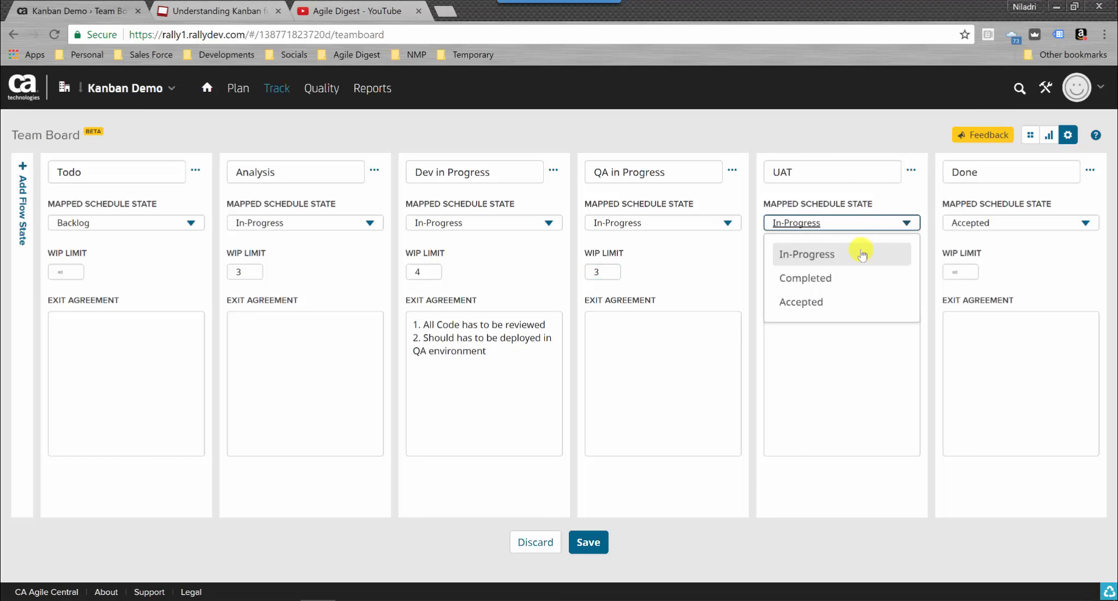
left_click(840, 277)
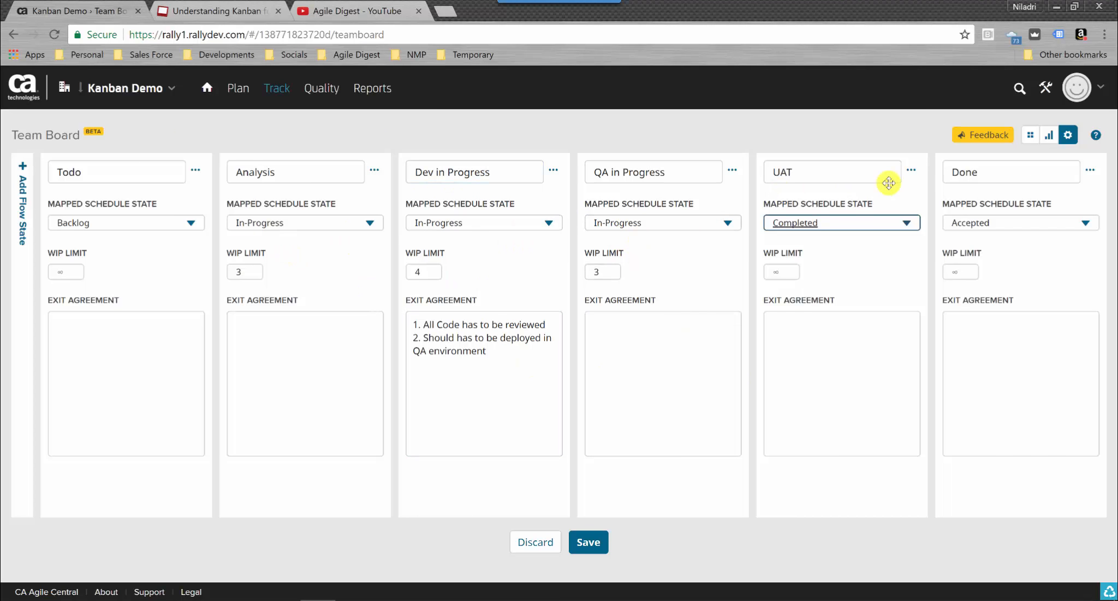
left_click(598, 544)
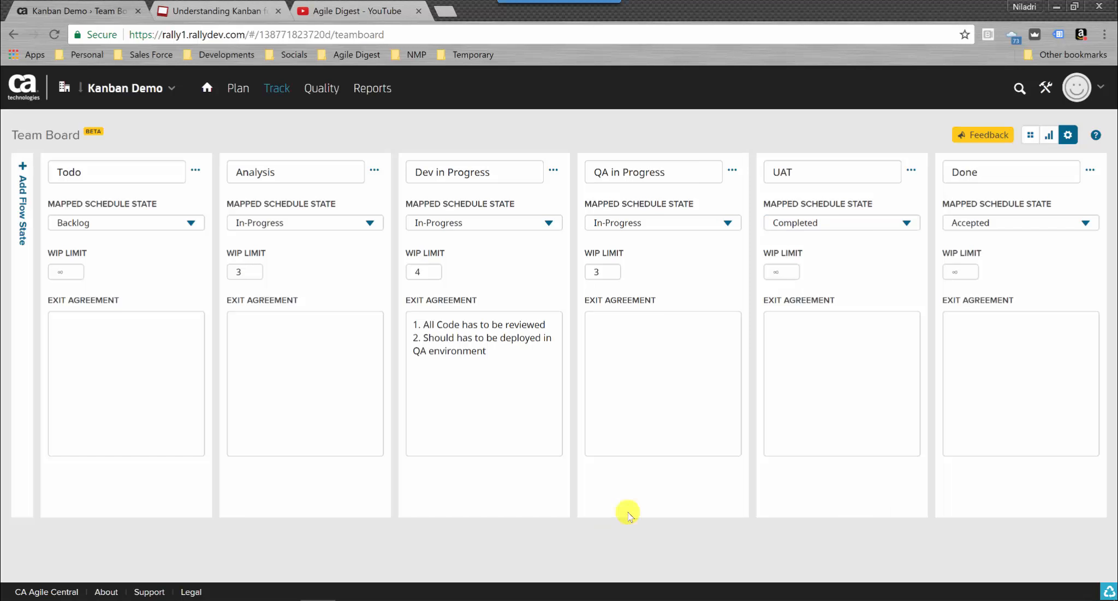
Step: Return to the card view and move User Story 1, User Story 2 and User Story 3 from Todo to Analysis
left_click(1030, 135)
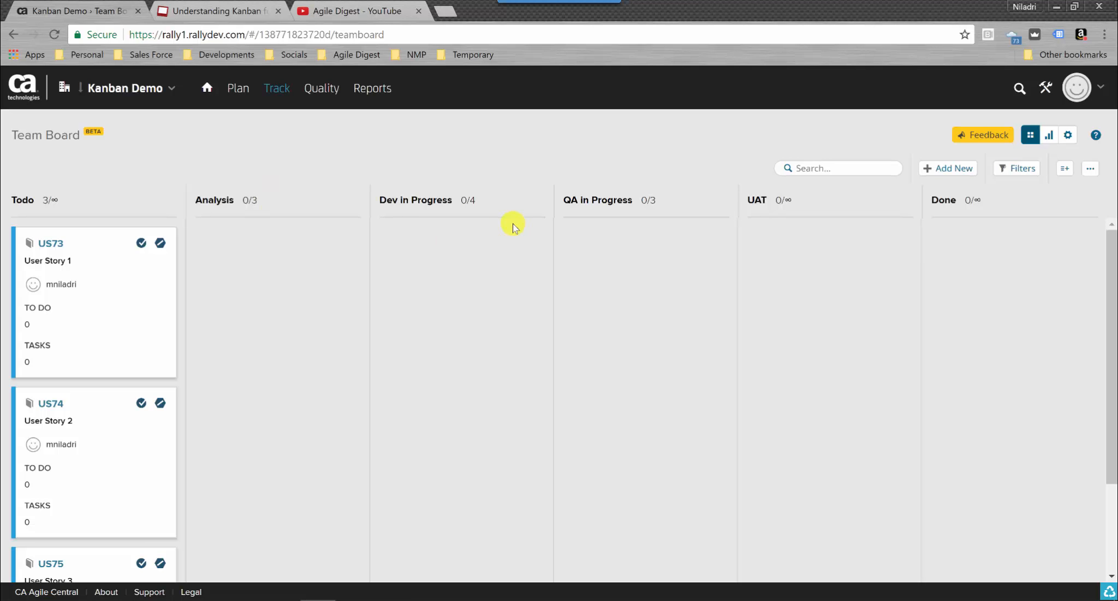
left_click_drag(116, 303, 273, 305)
left_click_drag(101, 334, 280, 413)
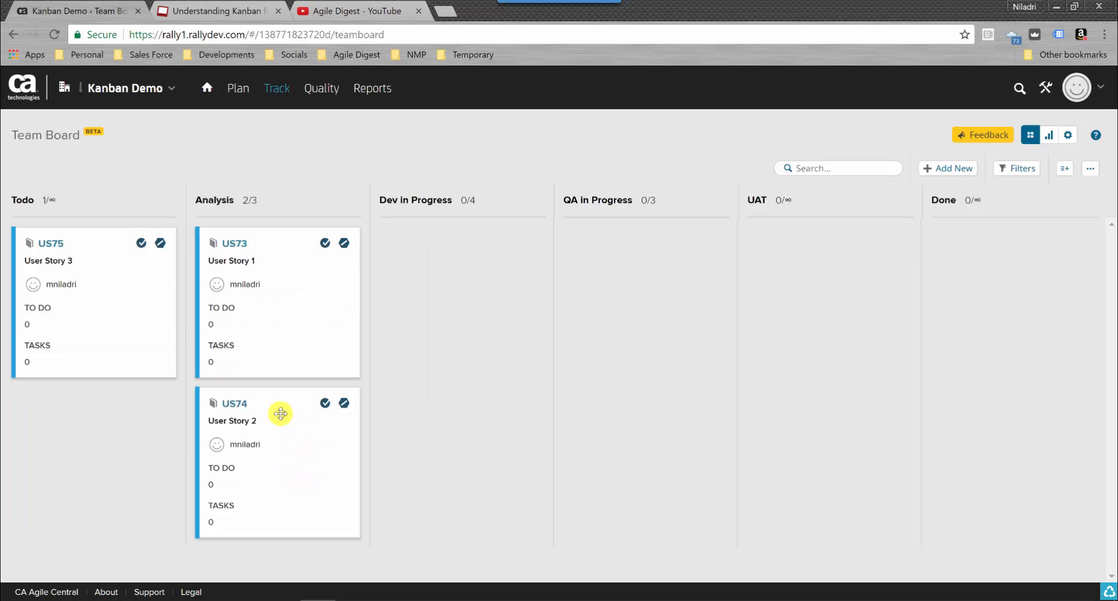
left_click_drag(111, 267, 275, 294)
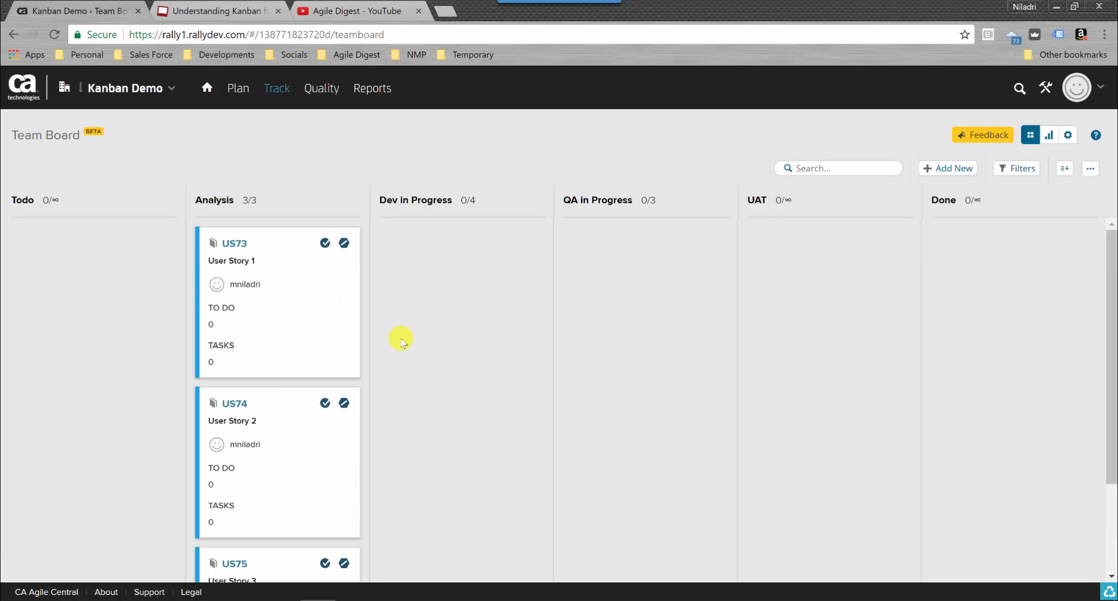
Step: Create a new work item of type User Story named "User Story 4"
left_click(810, 169)
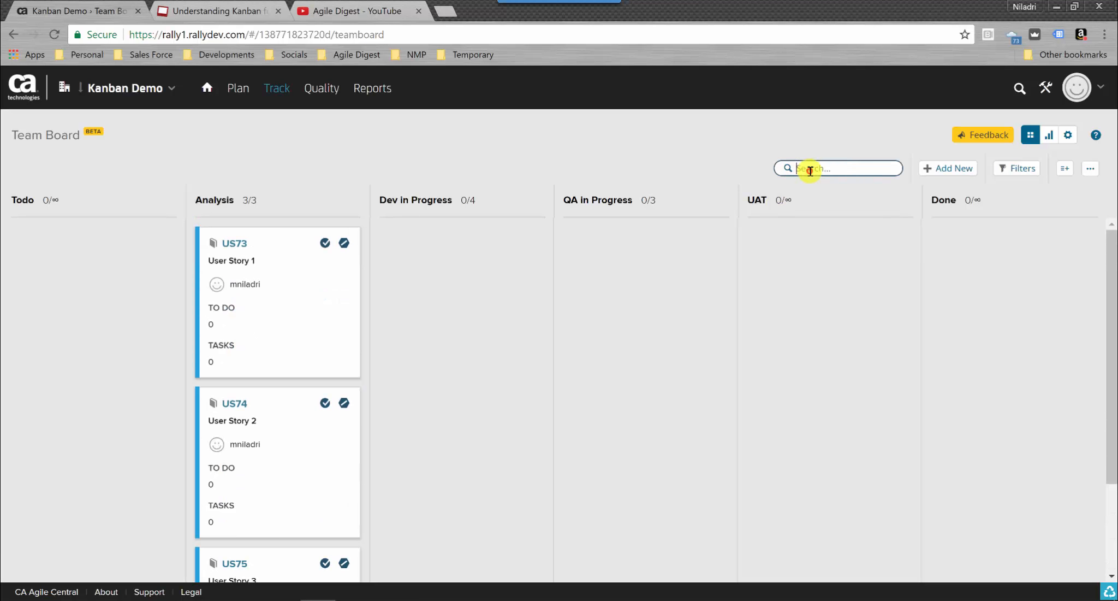
left_click(950, 168)
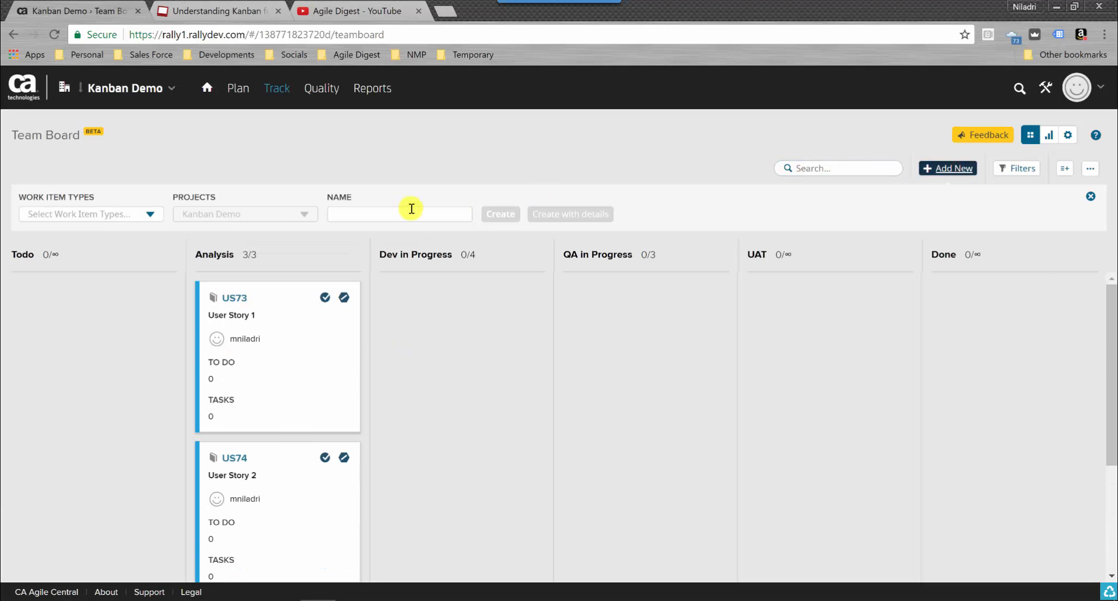
left_click(115, 216)
left_click(117, 218)
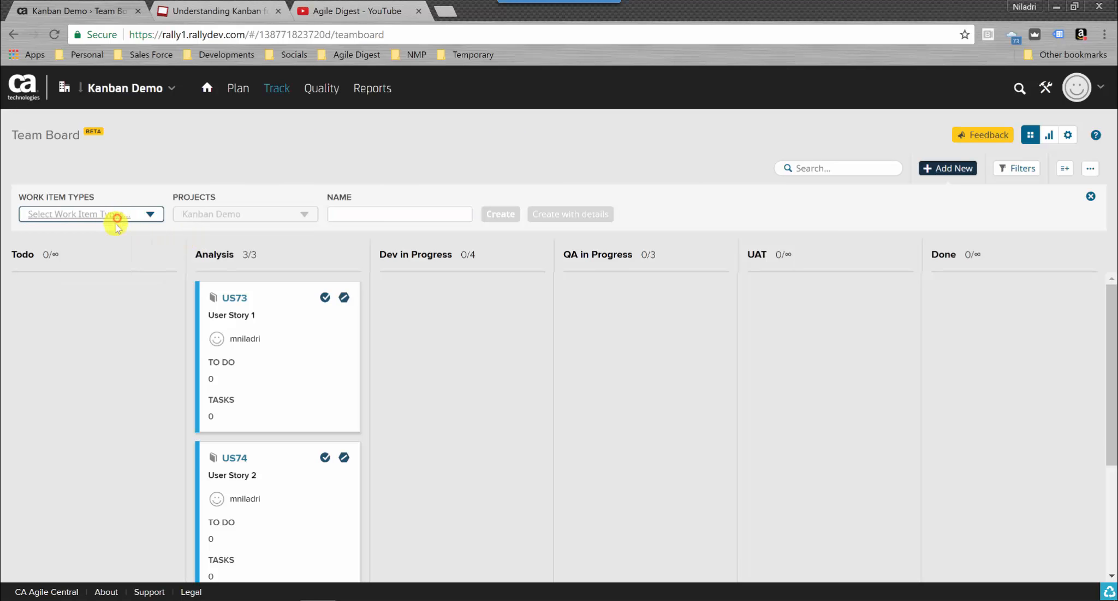
left_click(97, 244)
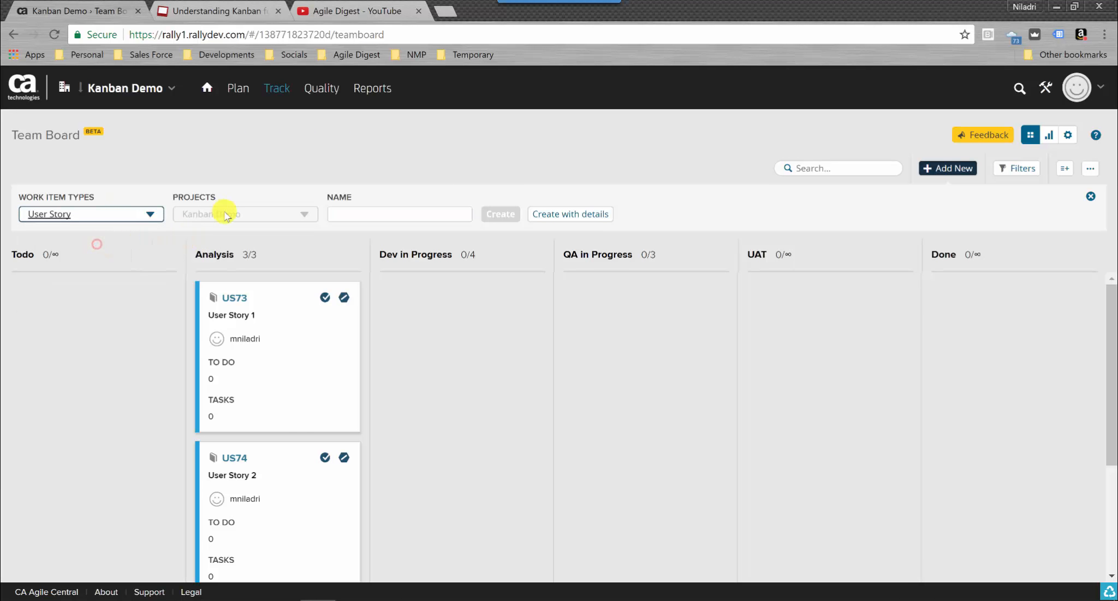
left_click(350, 213)
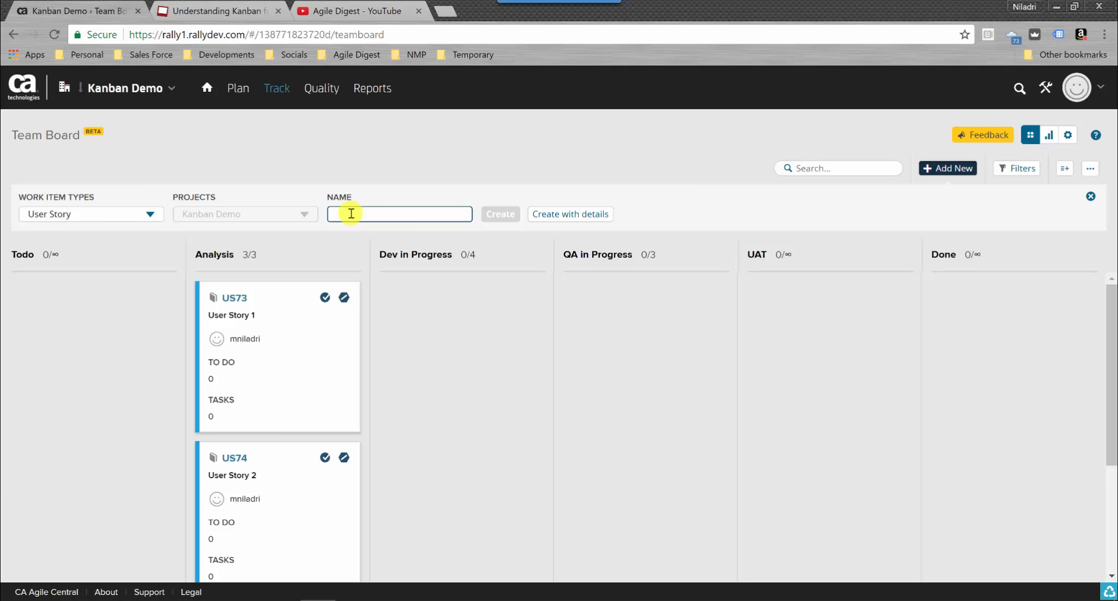
type("User Story 4")
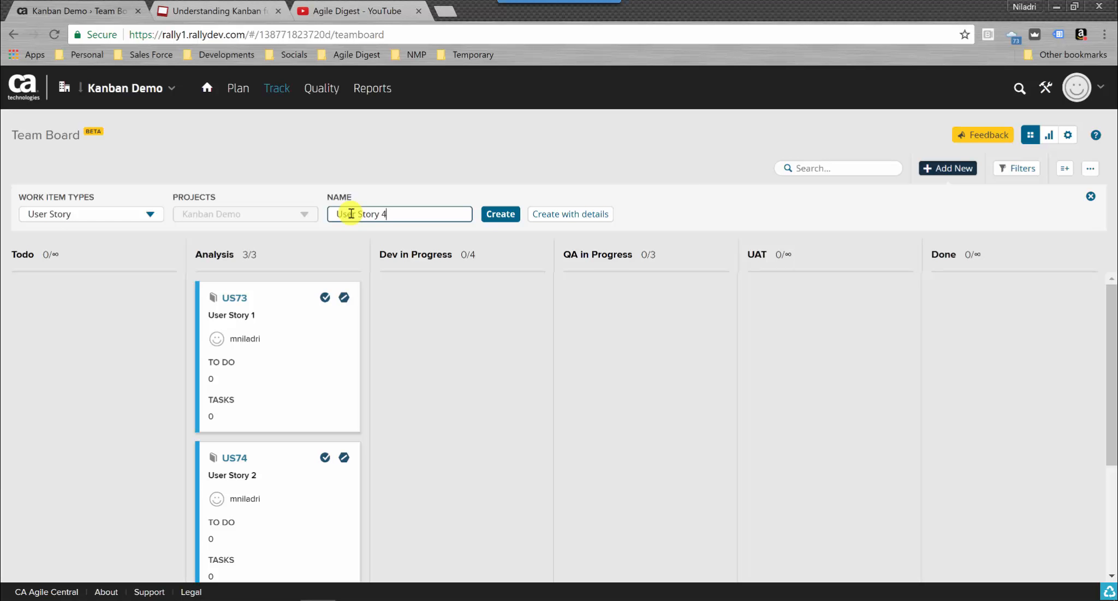
left_click(508, 215)
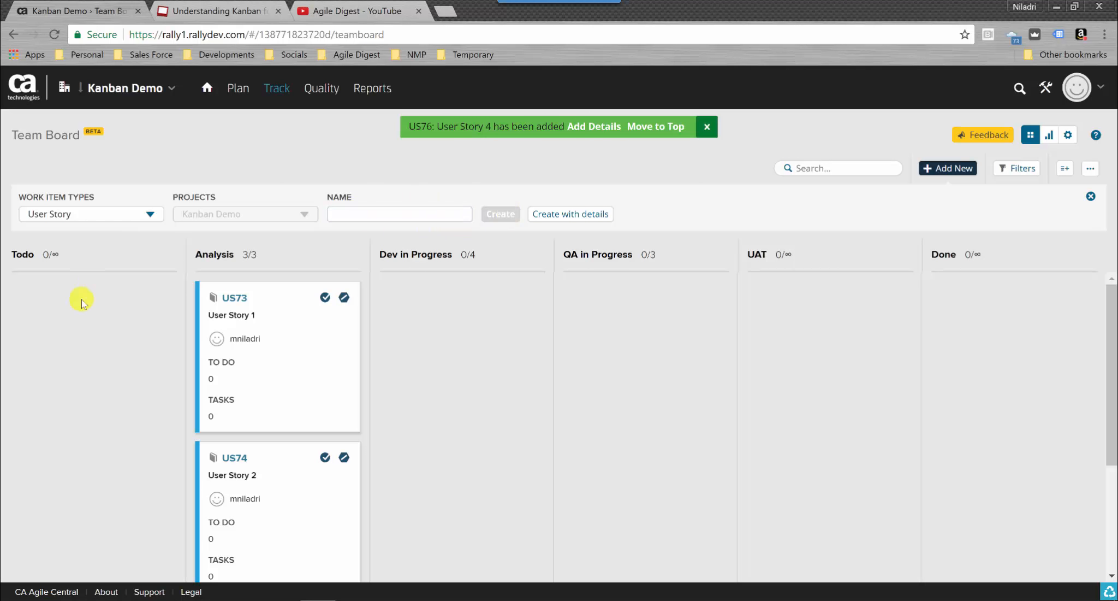
Step: Move User Story 4 from Todo to Analysis, and User Story 1 from Analysis to Dev in Progress
left_click_drag(81, 317, 268, 341)
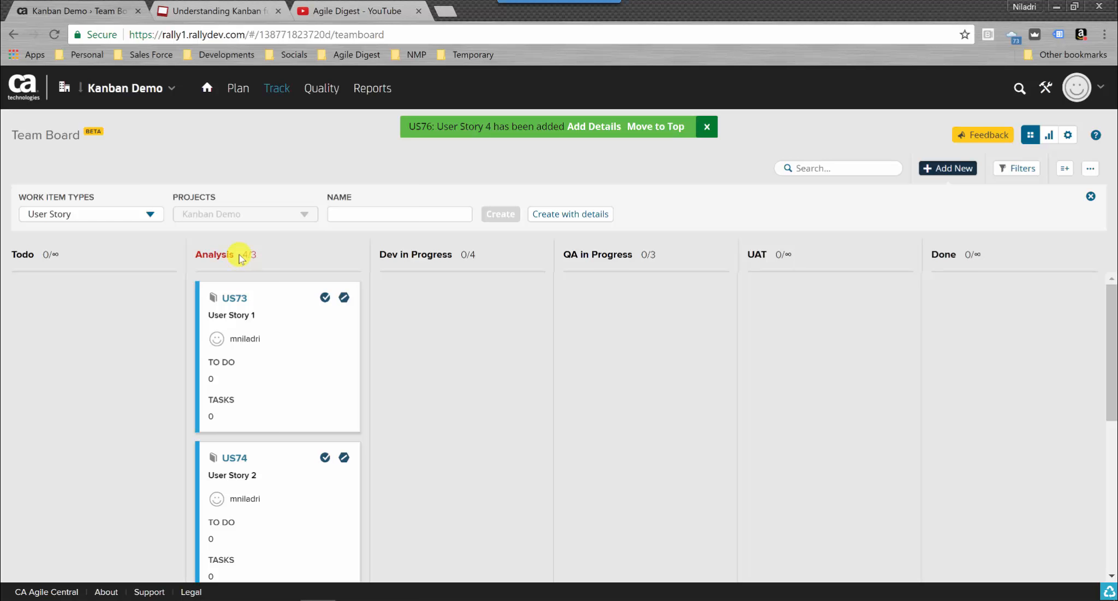
scroll(243, 307, "down", 2)
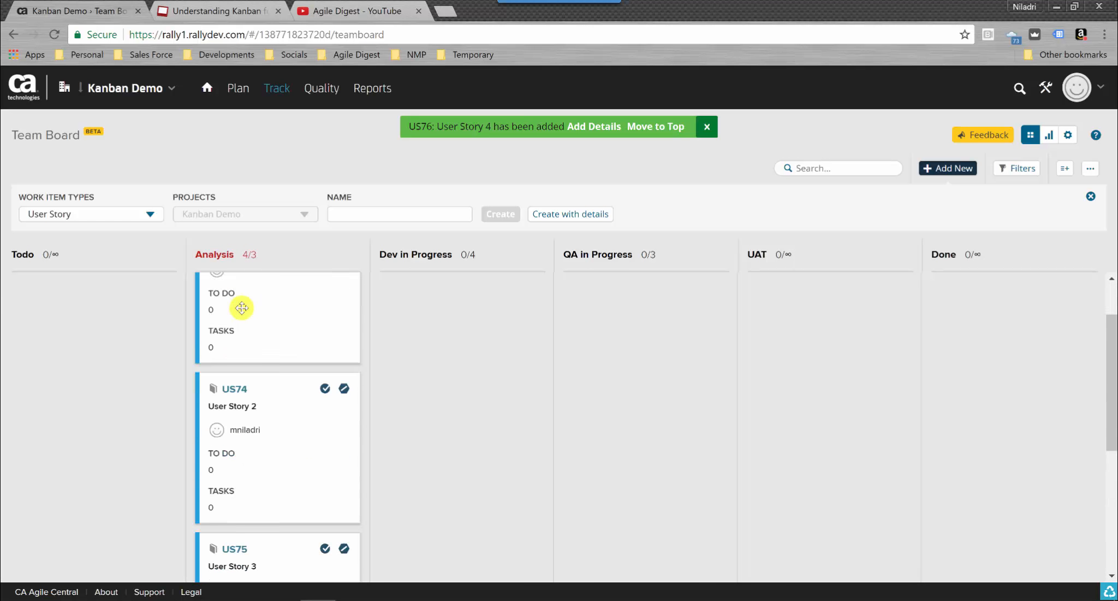
scroll(241, 307, "up", 2)
left_click_drag(283, 341, 455, 340)
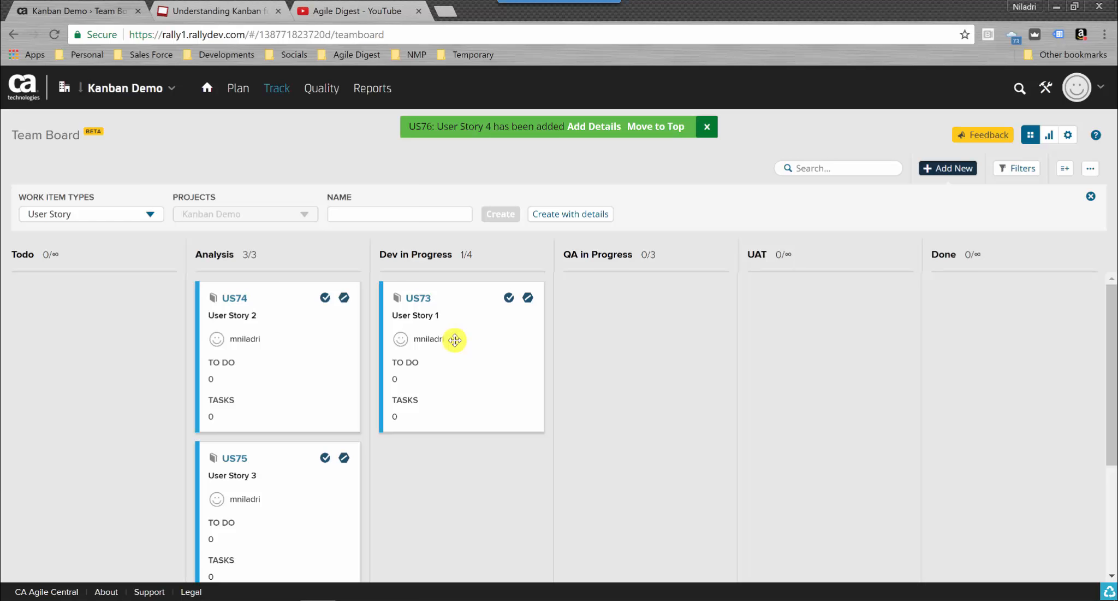
Step: Open the details of User Story 1, change them to Quick View, and show User Story 2's details beside the board
left_click(418, 299)
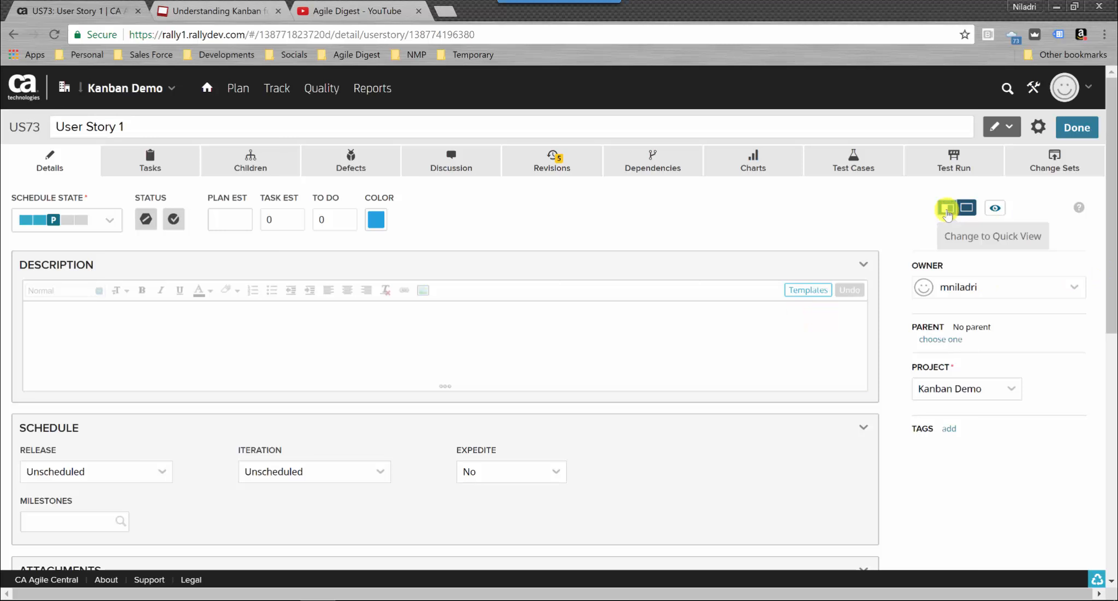
left_click(947, 211)
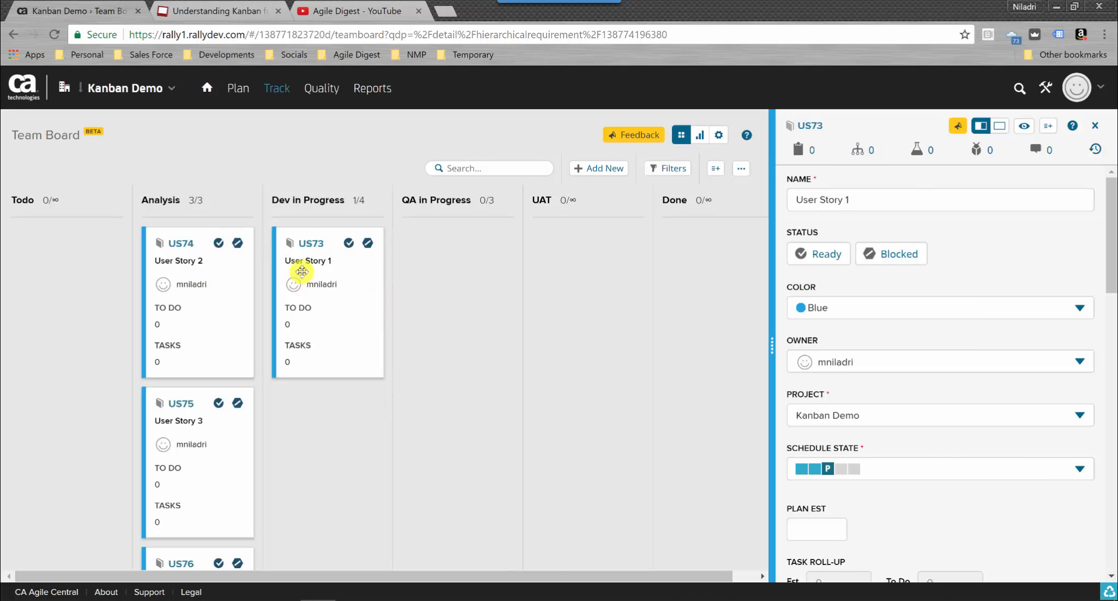
left_click(185, 245)
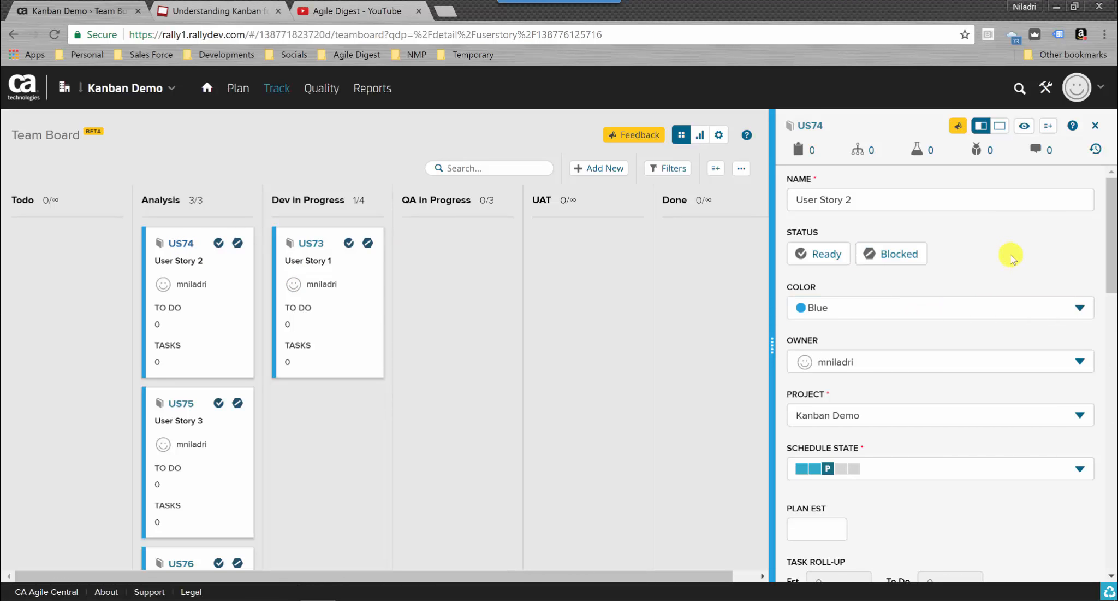
Step: Open User Story 2's task list and create two tasks named "Task 1" and "Task3"
left_click(808, 149)
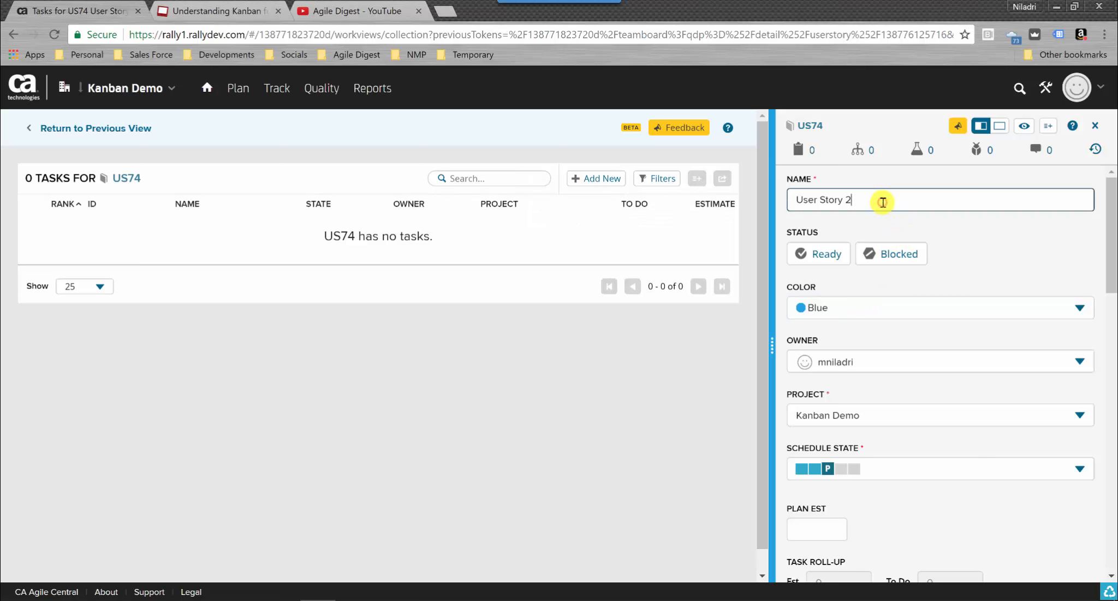
left_click(801, 153)
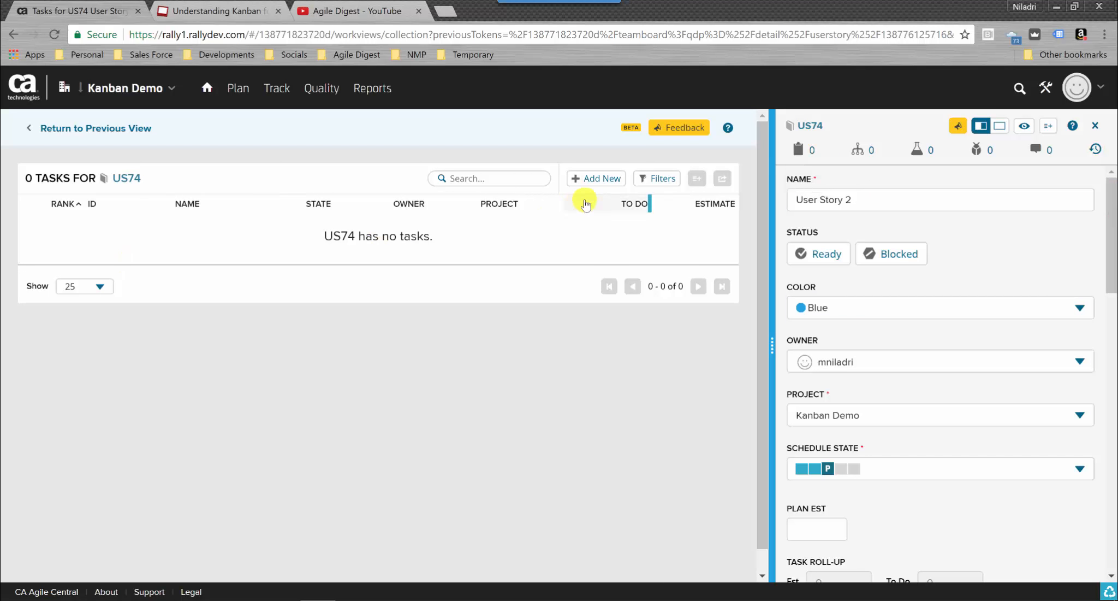
left_click(599, 178)
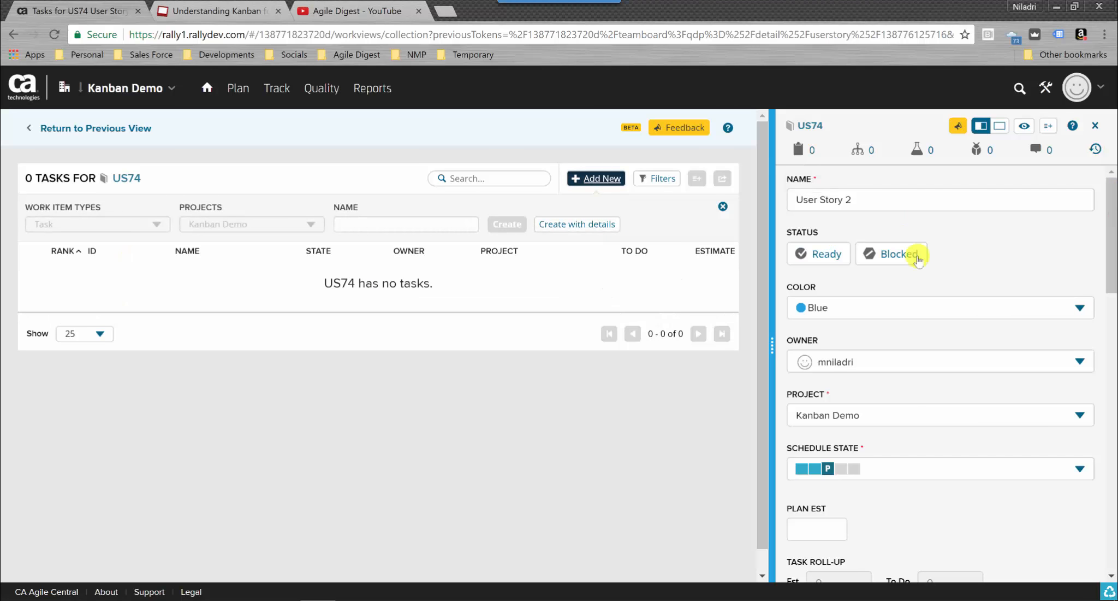
left_click(365, 225)
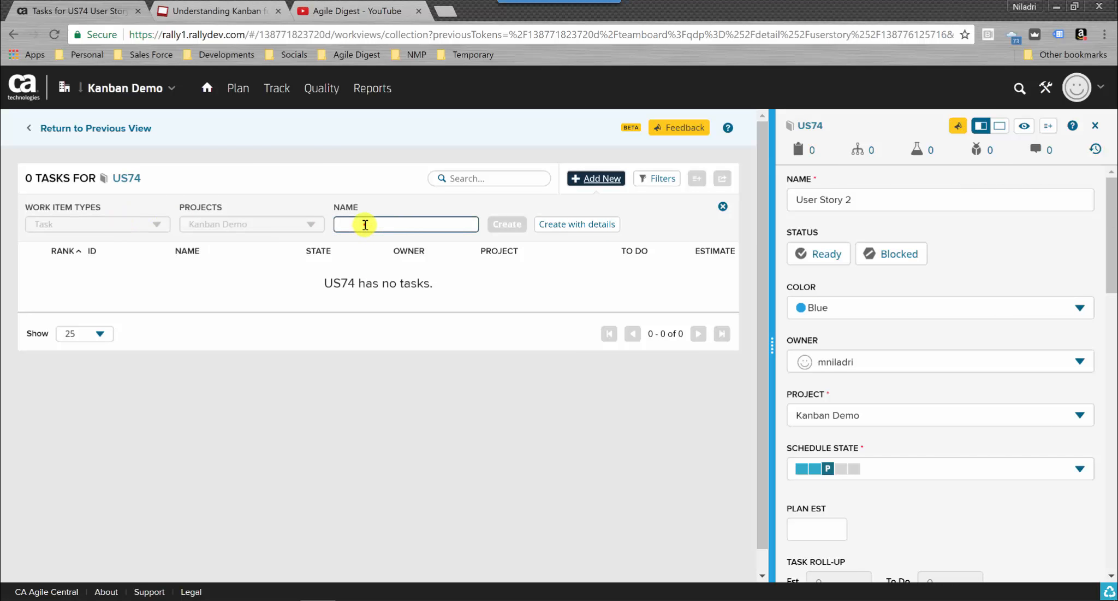
type("Task 1")
left_click(507, 225)
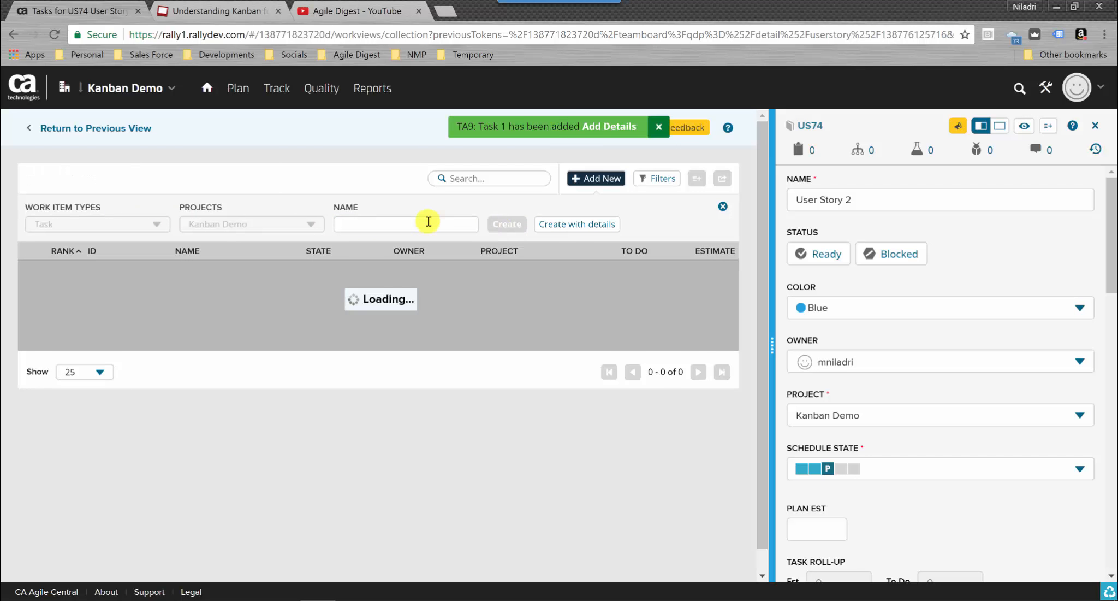
left_click(377, 226)
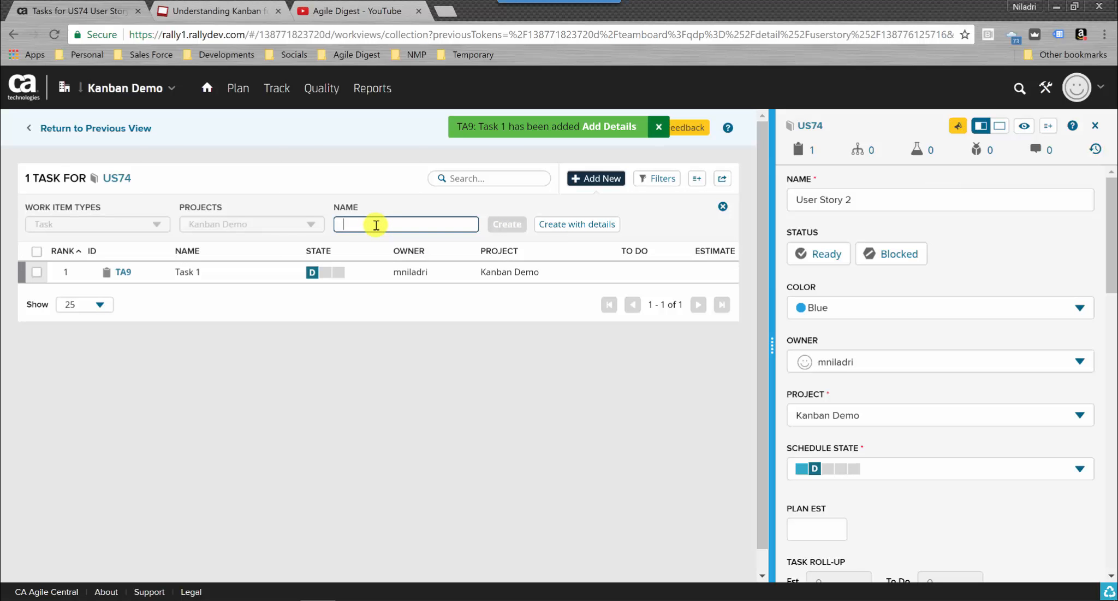
type("Task3")
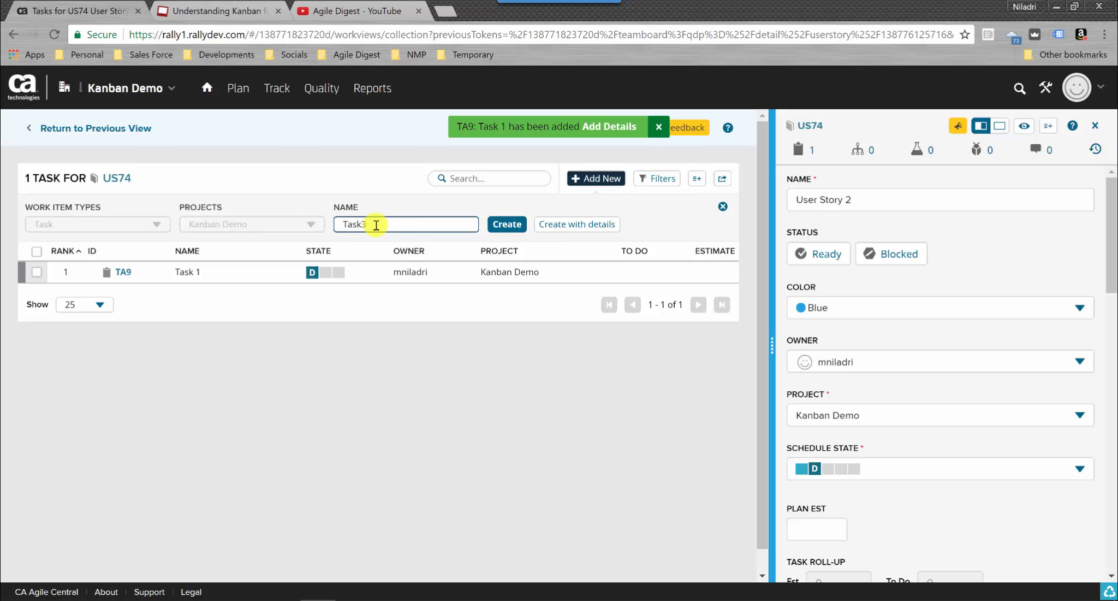
left_click(501, 226)
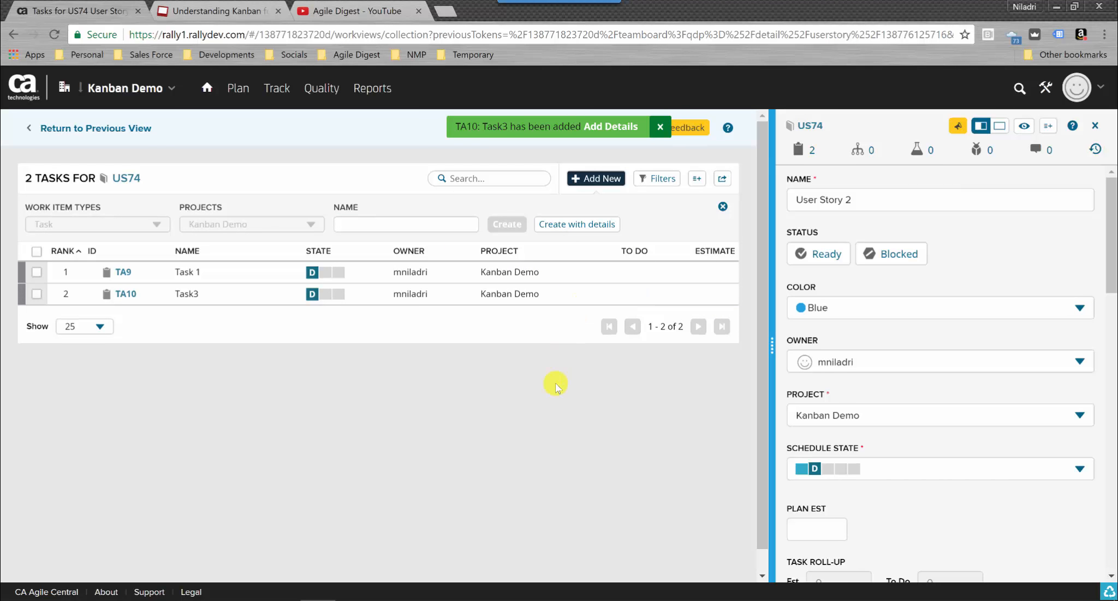
Step: Return to the board, move User Story 2 from Todo back to Analysis, and open its tasks again from its details
left_click(87, 134)
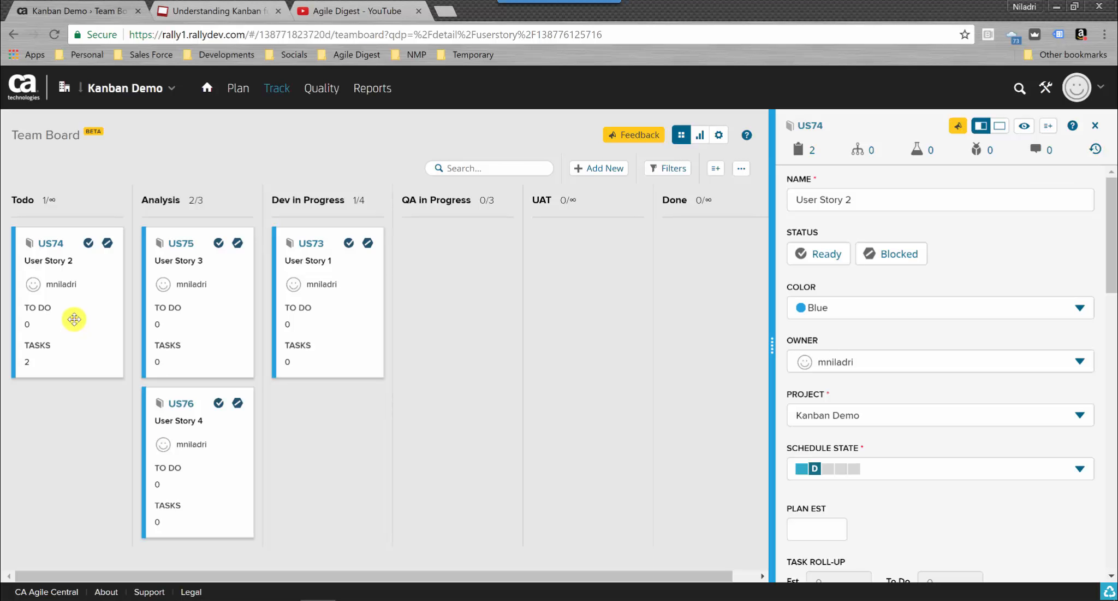
left_click_drag(74, 318, 226, 313)
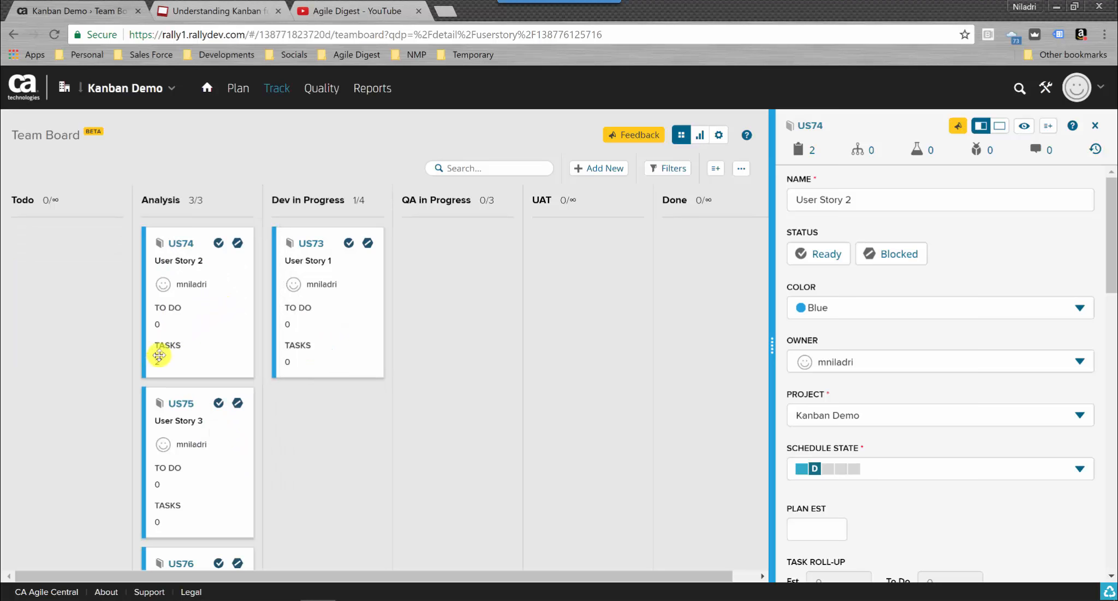
left_click(184, 246)
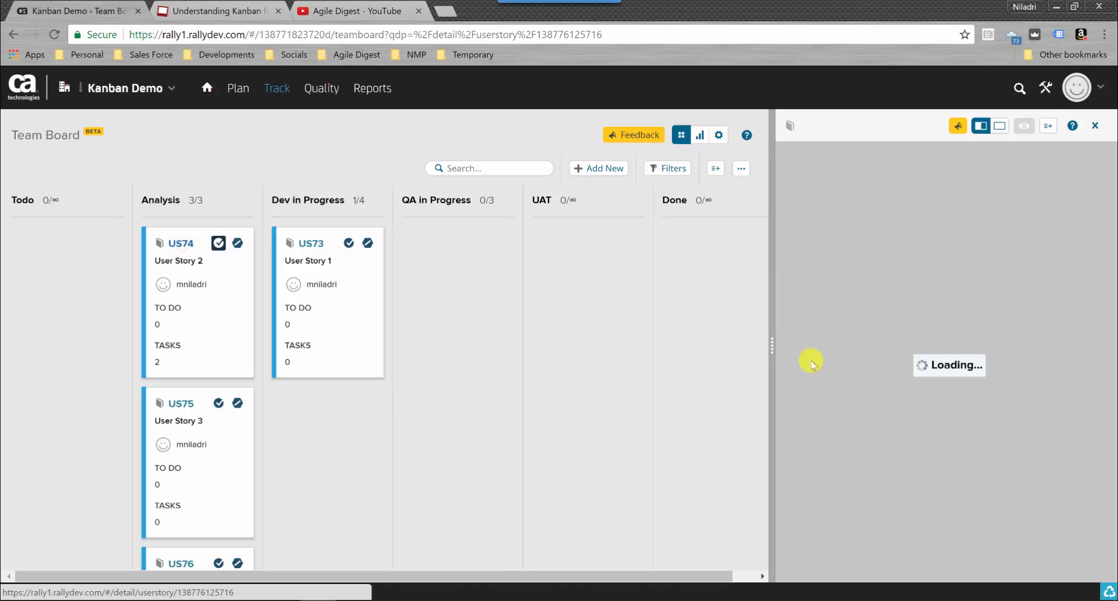
left_click(801, 151)
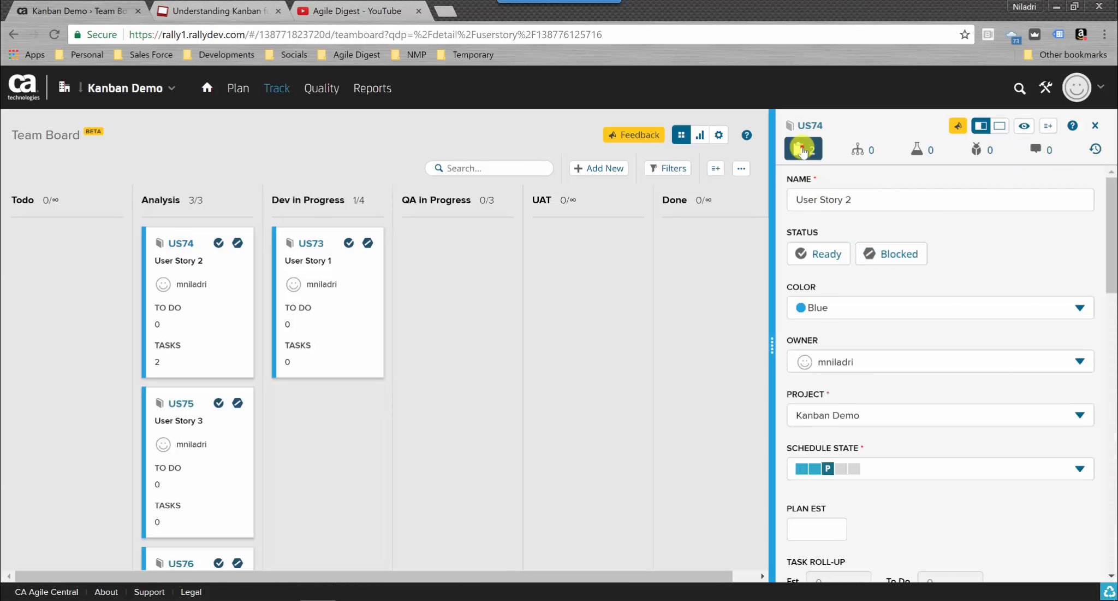
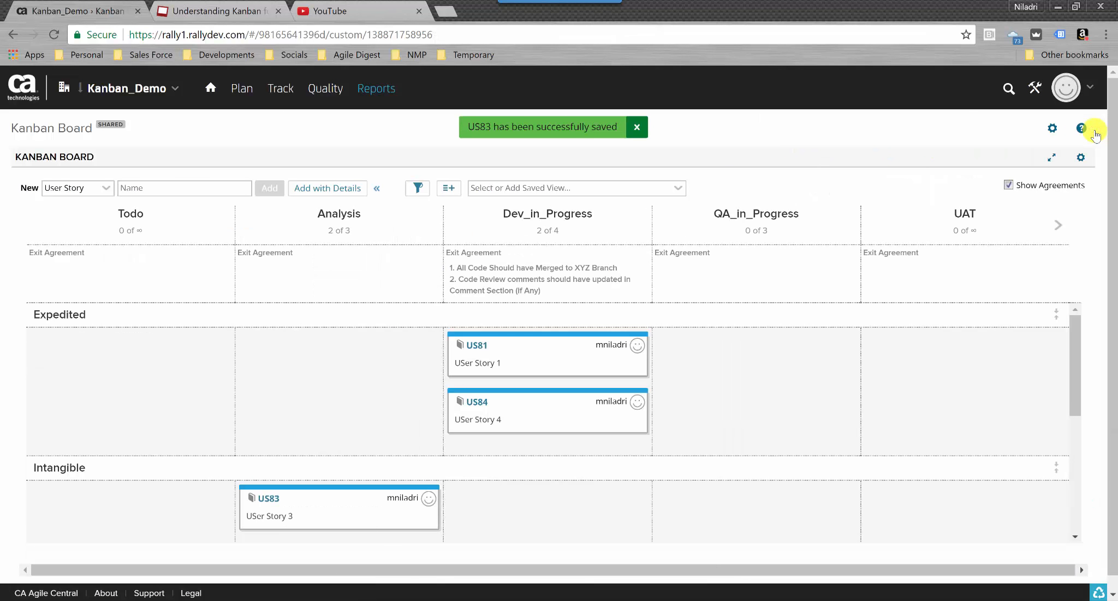
Step: Move USer Story 1 from Dev_in_Progress to QA_in_Progress, and mark USer Story 3 ready and move it from Analysis to Dev_in_Progress
left_click_drag(548, 339, 753, 337)
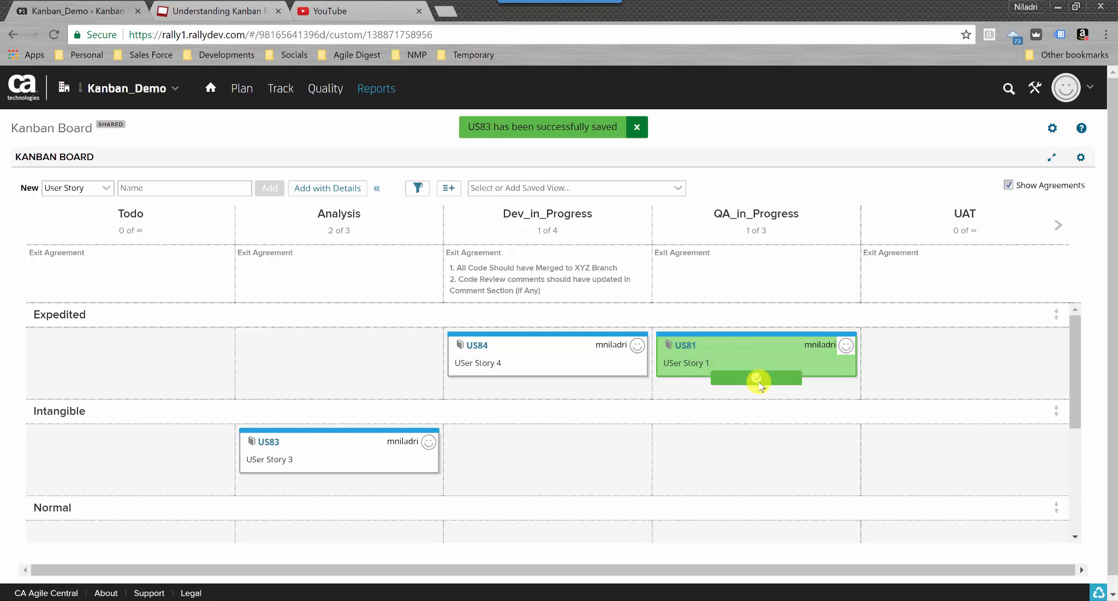
mouse_move(754, 362)
left_click(339, 474)
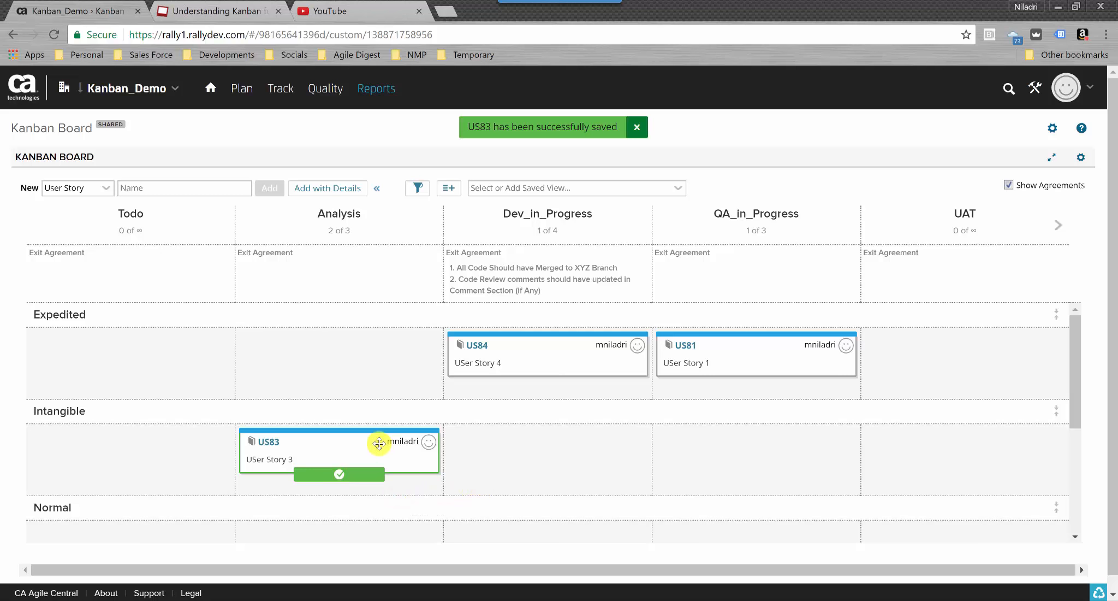
left_click_drag(343, 433, 551, 431)
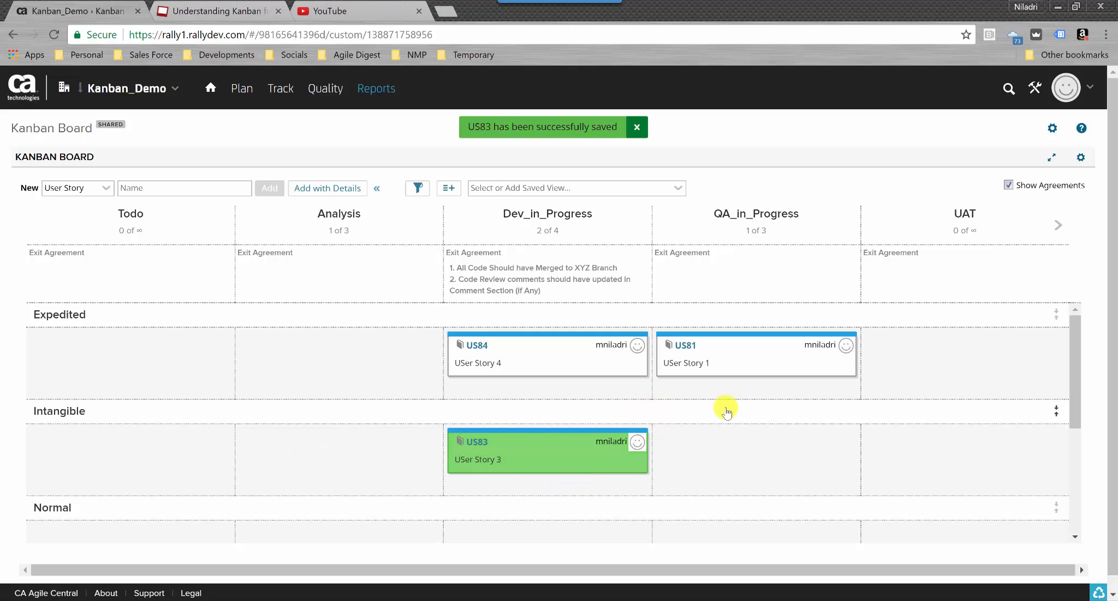
Step: Change the card color of USer Story 3 in the Intangible lane to green
mouse_move(537, 435)
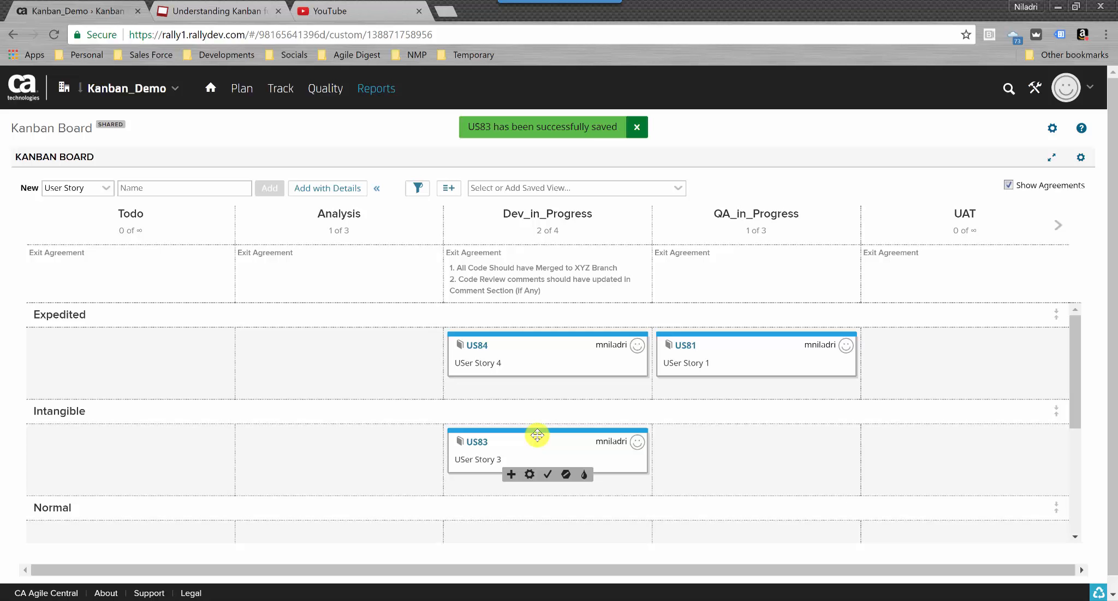
left_click(586, 477)
left_click(587, 502)
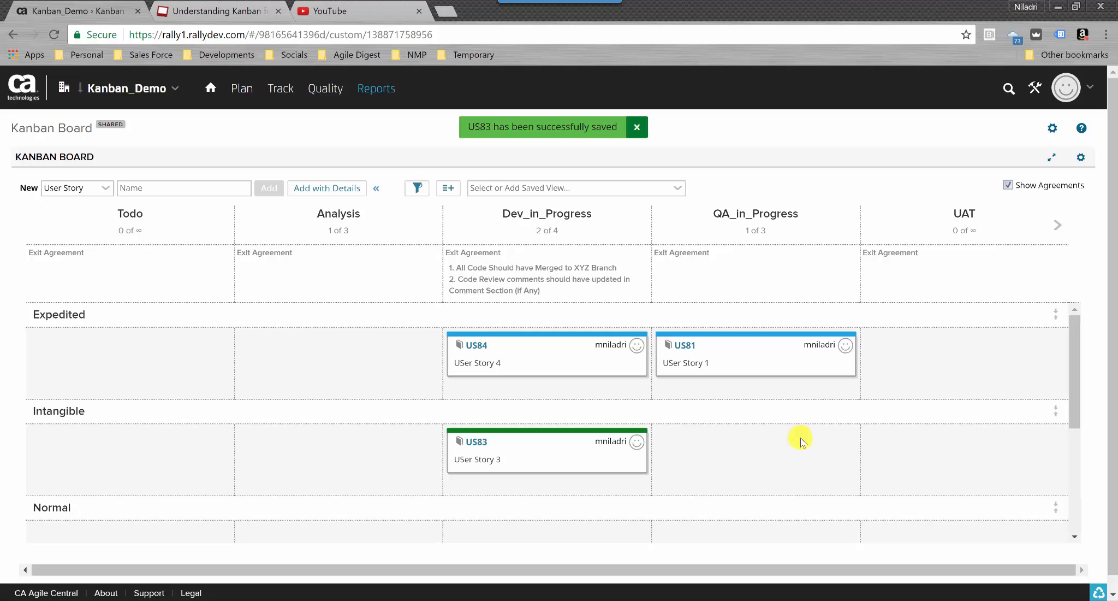
Step: Search the card fields for "Date" and apply Target Date (Defect) as a field shown on the Kanban Board cards
left_click(450, 188)
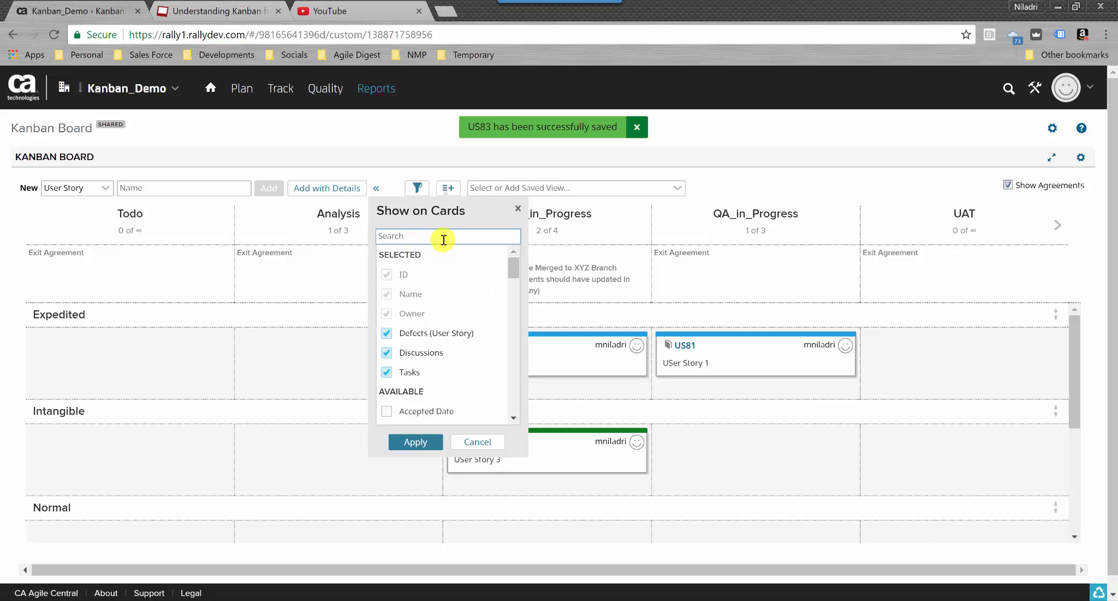
type("Date")
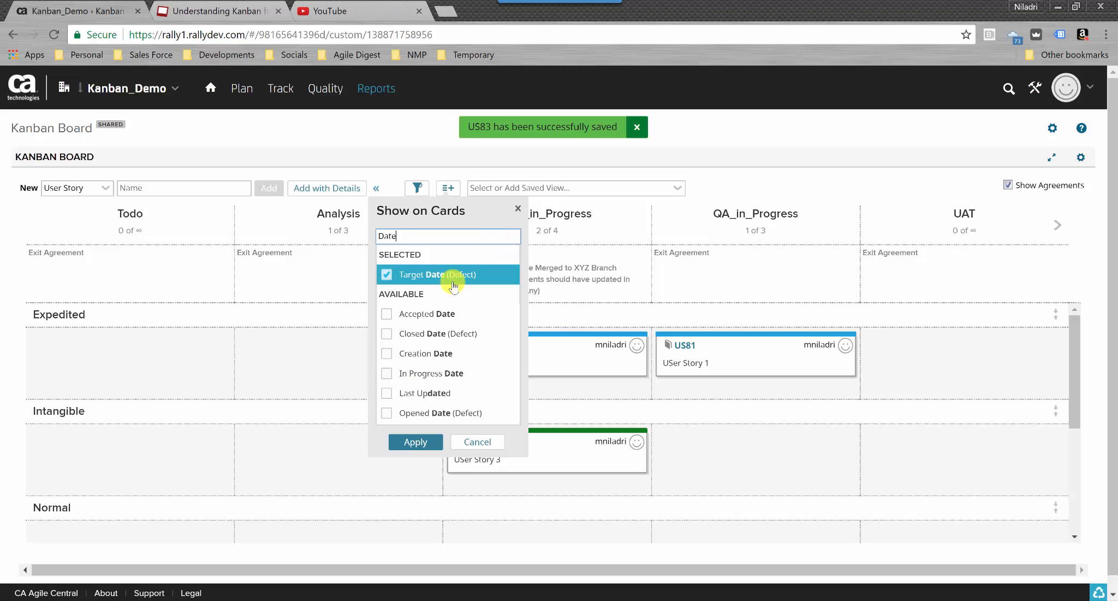
left_click(416, 441)
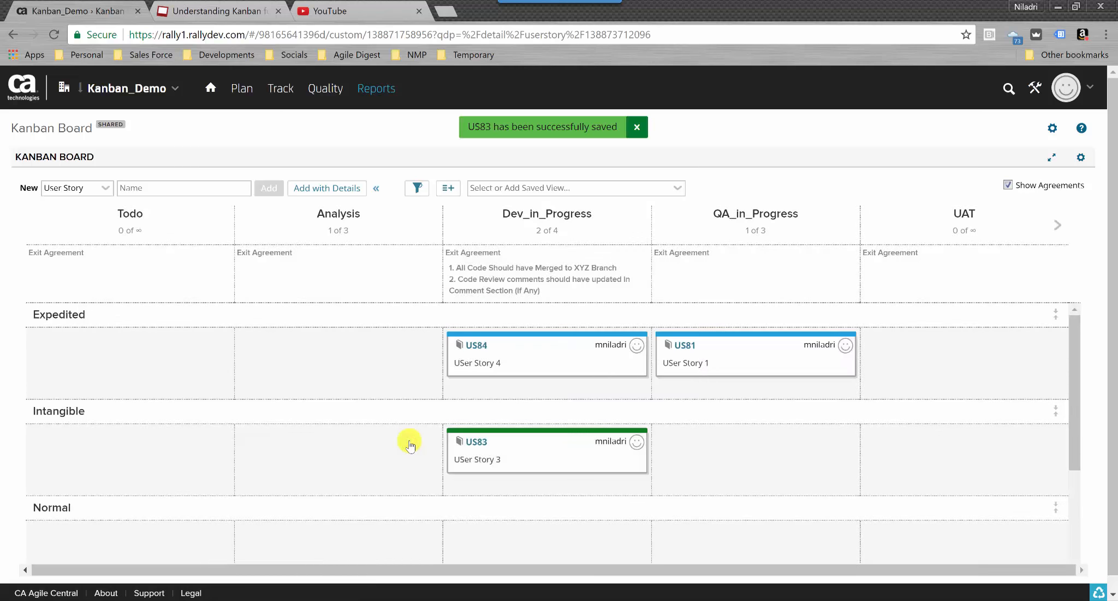
mouse_move(564, 476)
mouse_move(533, 367)
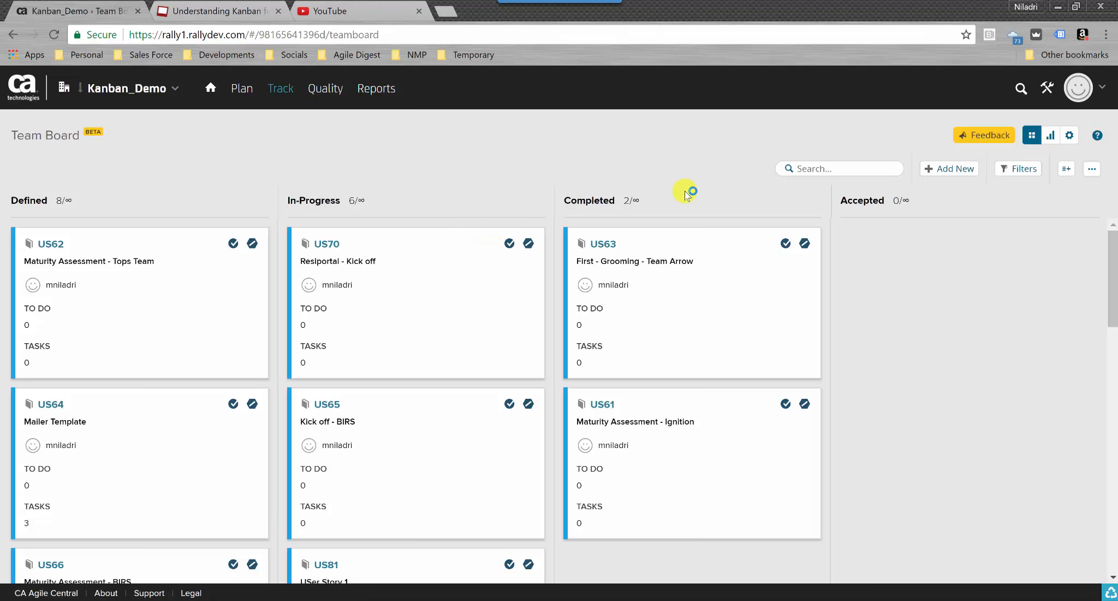
Step: View the Team Board's Throughput chart and return to the board's card view
left_click(1051, 136)
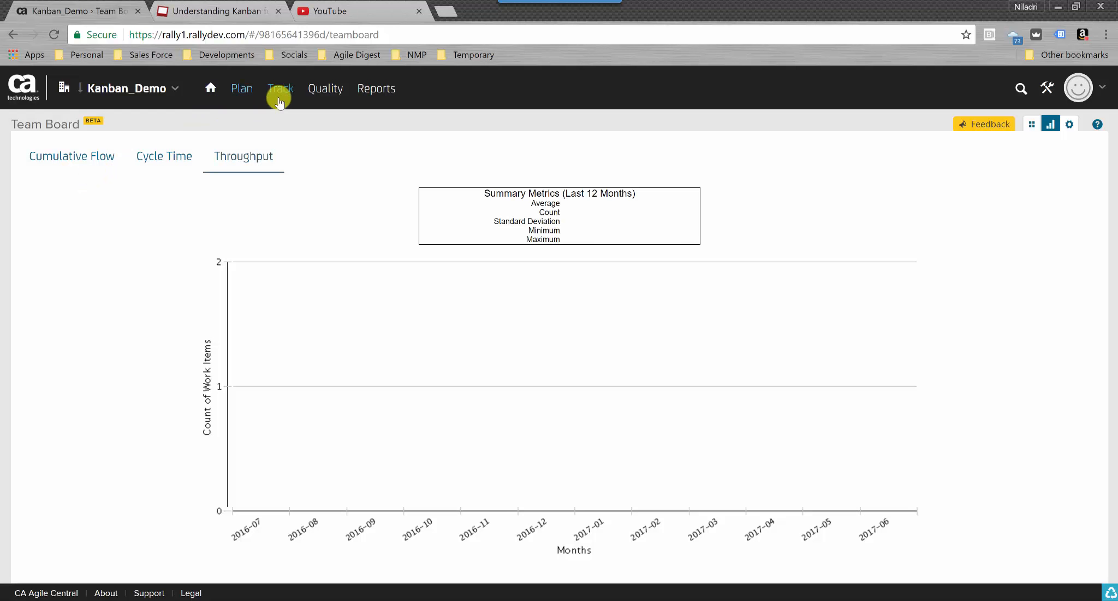
mouse_move(283, 94)
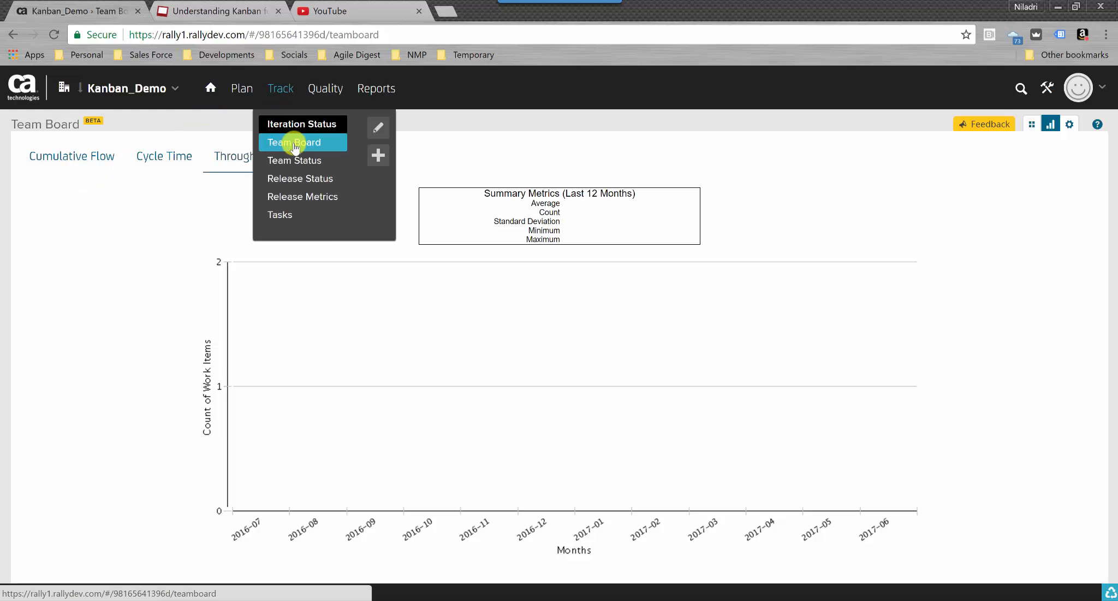
left_click(295, 144)
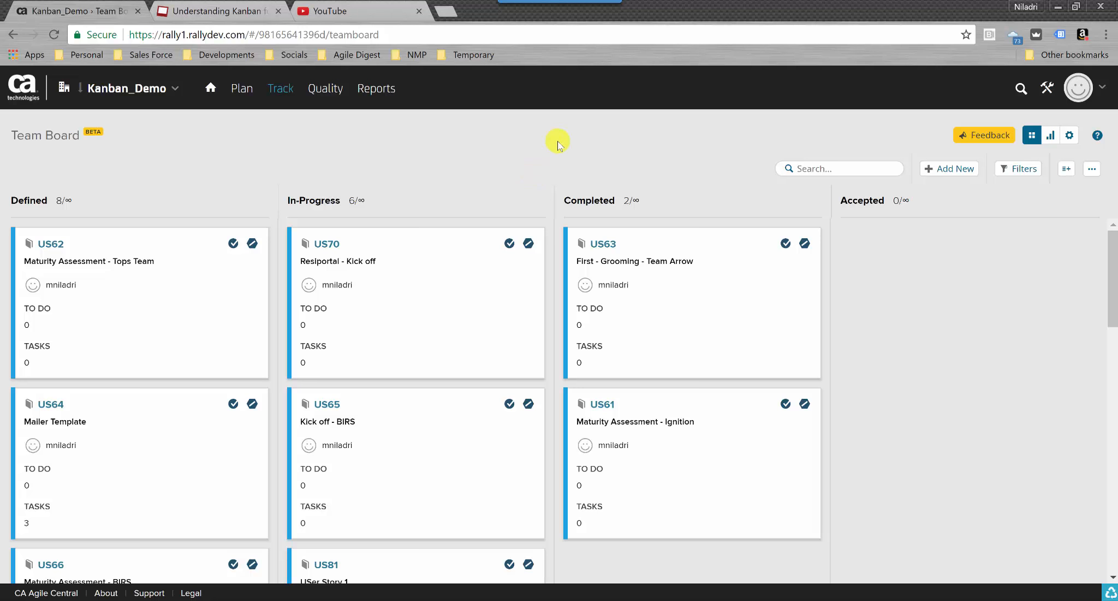
mouse_move(379, 89)
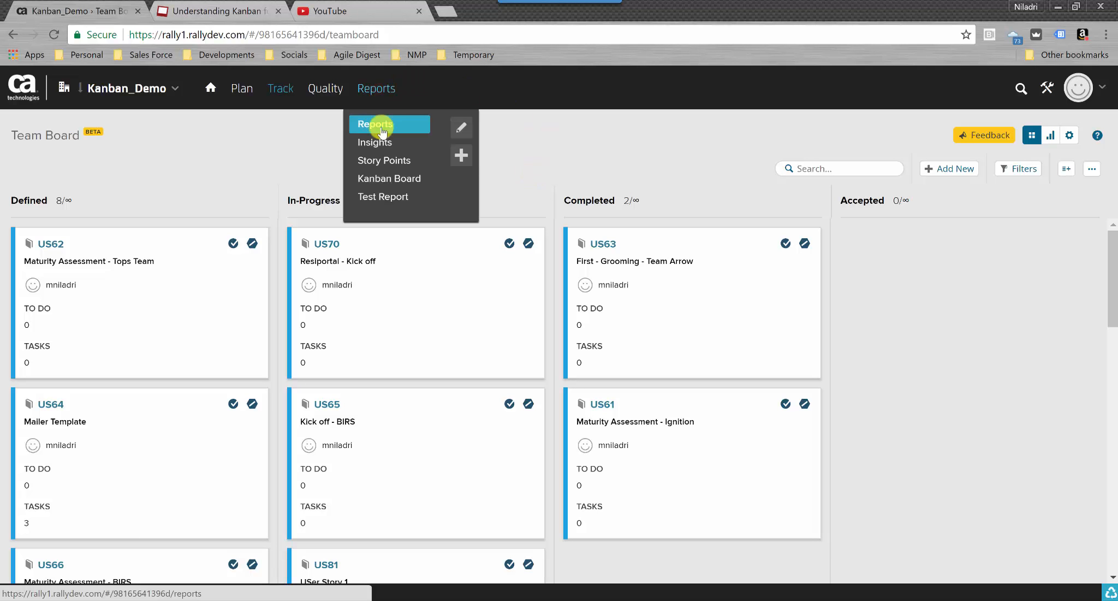